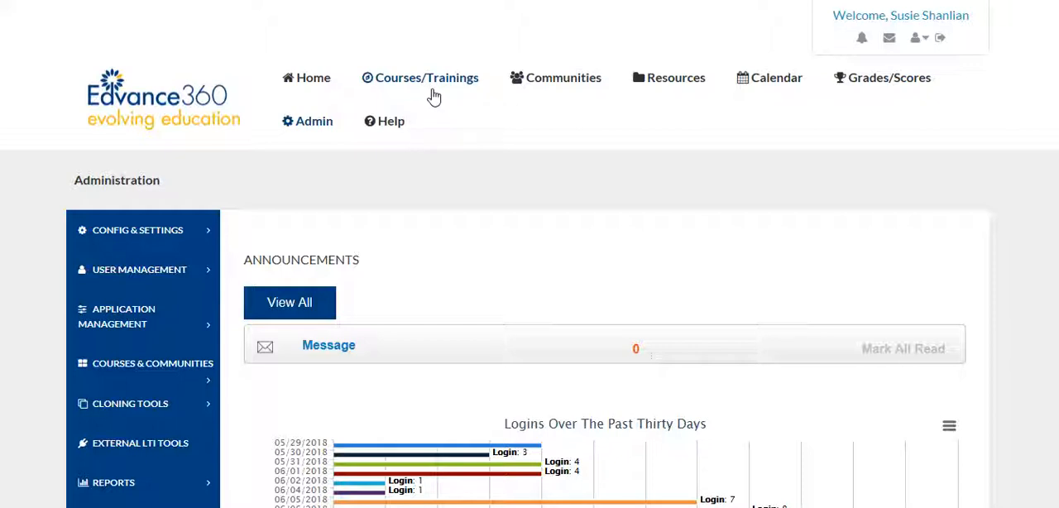
Step: Open the Communities page and look over the list of your own communities
left_click(557, 87)
scroll(210, 267, "down", 2)
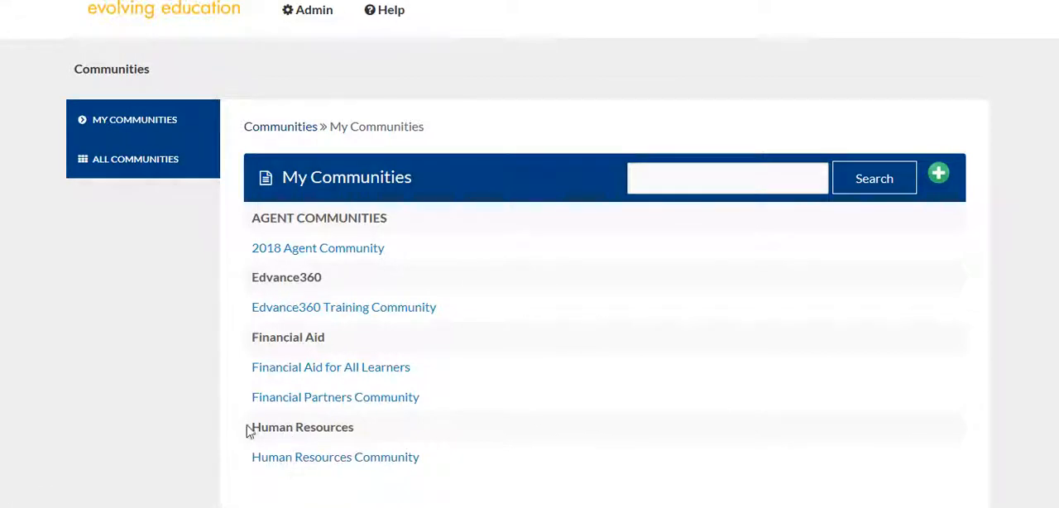
scroll(209, 391, "up", 2)
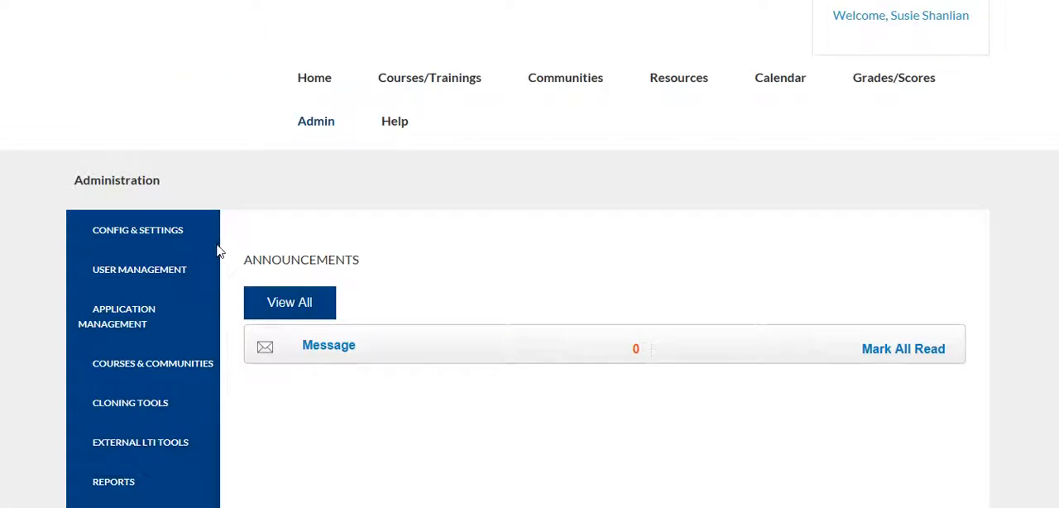
Step: Go to communities management in the administration area and start adding a new community
scroll(217, 247, "down", 1)
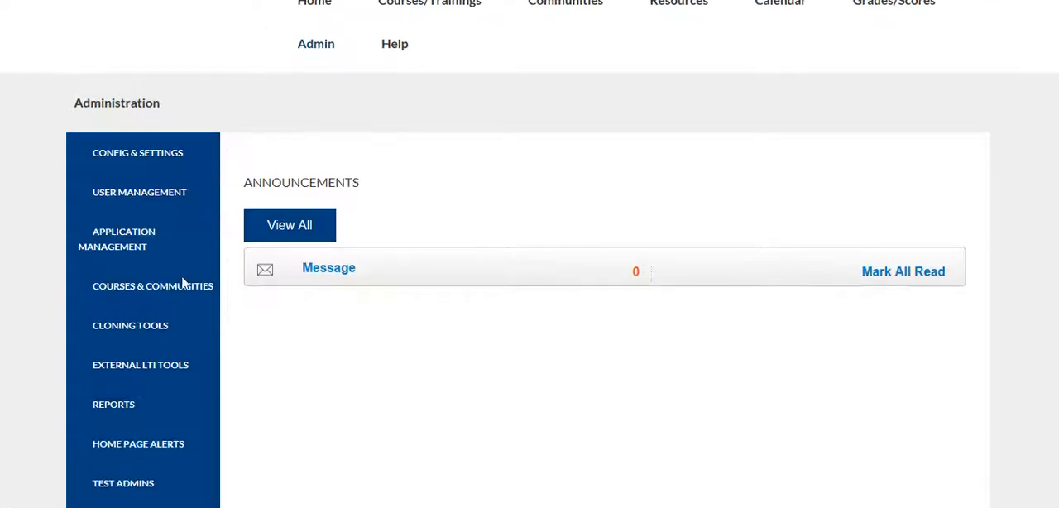
left_click(139, 290)
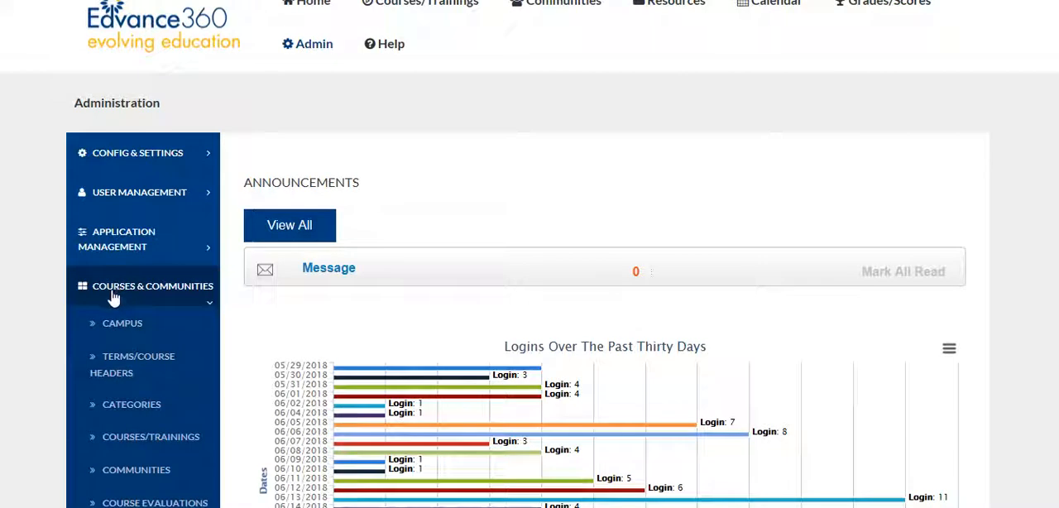
scroll(50, 310, "down", 1)
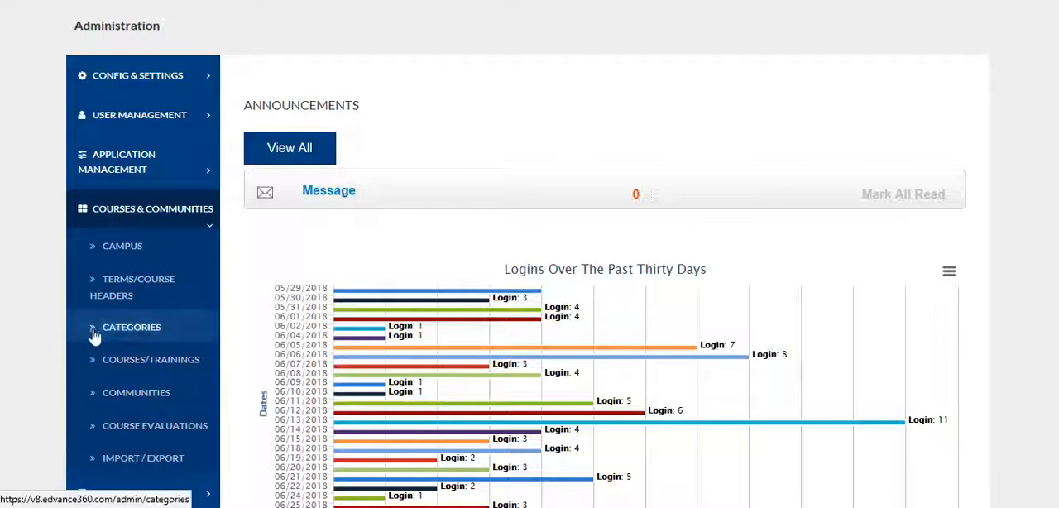
left_click(141, 399)
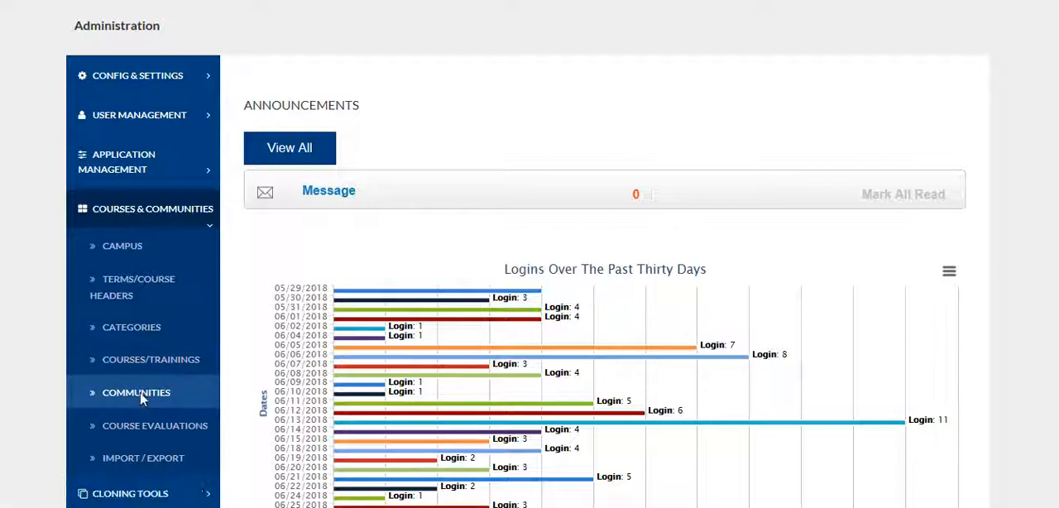
scroll(488, 371, "down", 4)
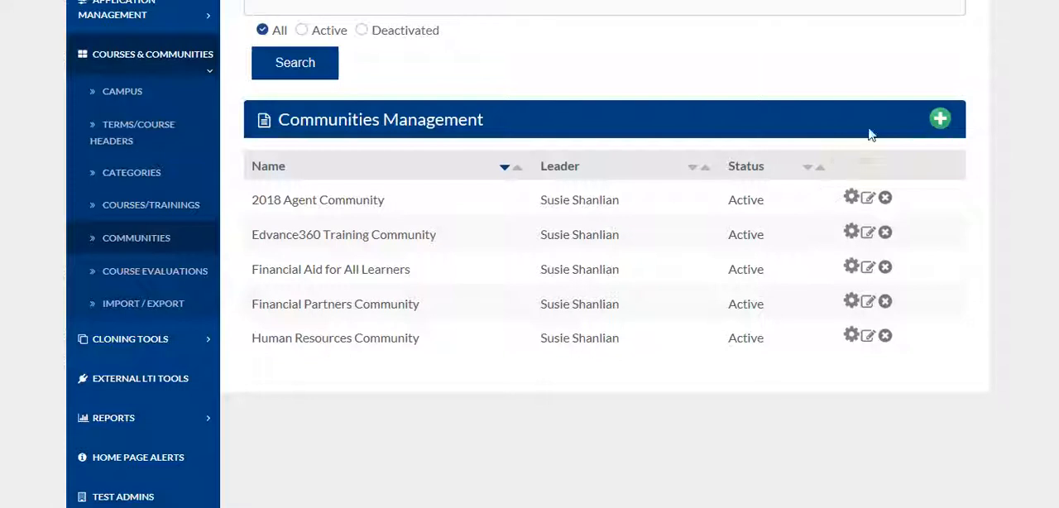
left_click(939, 121)
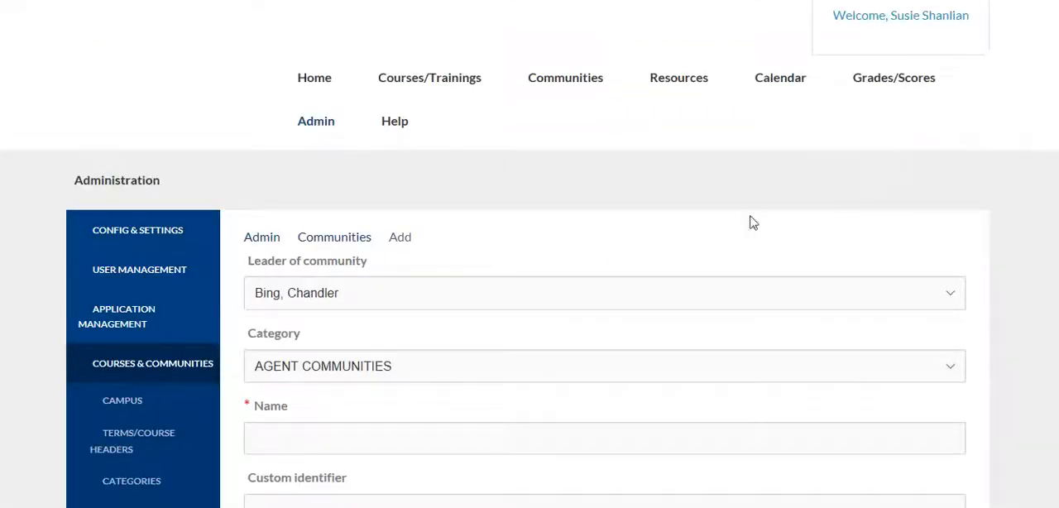
Step: Choose the administrator's own name as community leader and set the category to System Managers
scroll(459, 190, "down", 2)
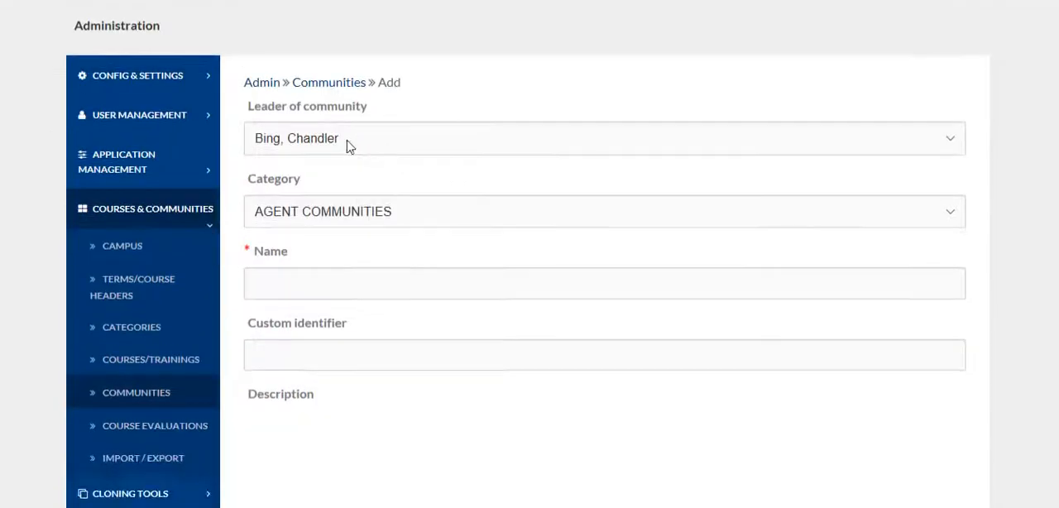
left_click(347, 144)
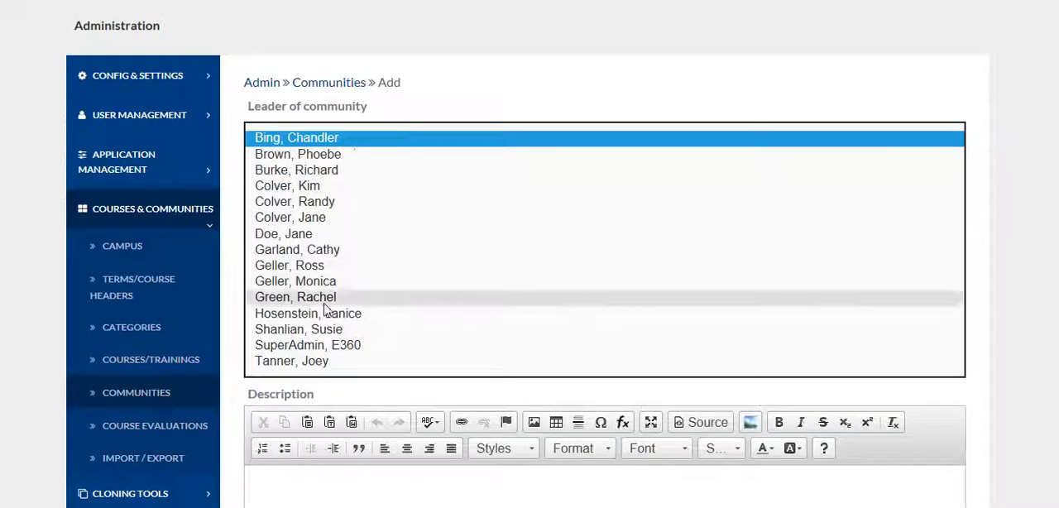
left_click(337, 329)
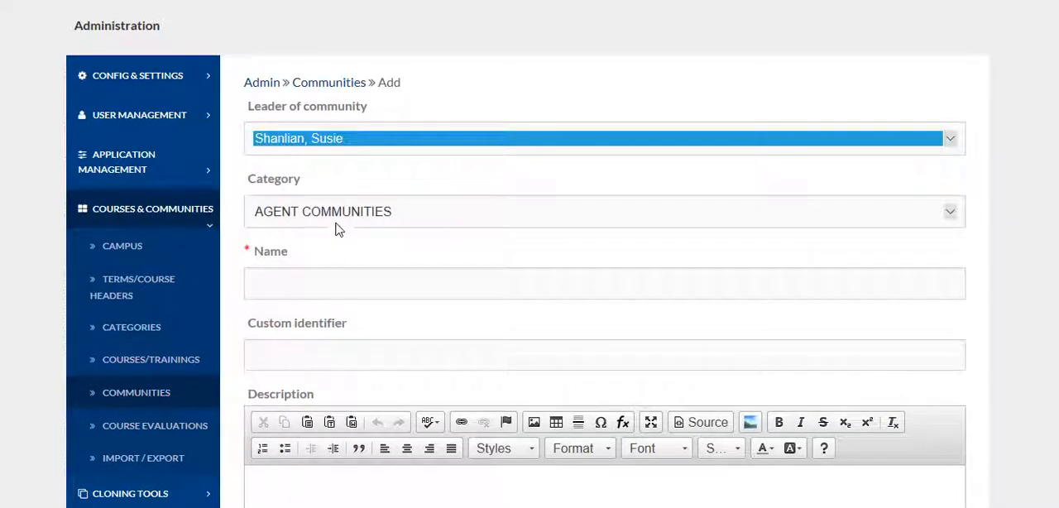
left_click(321, 208)
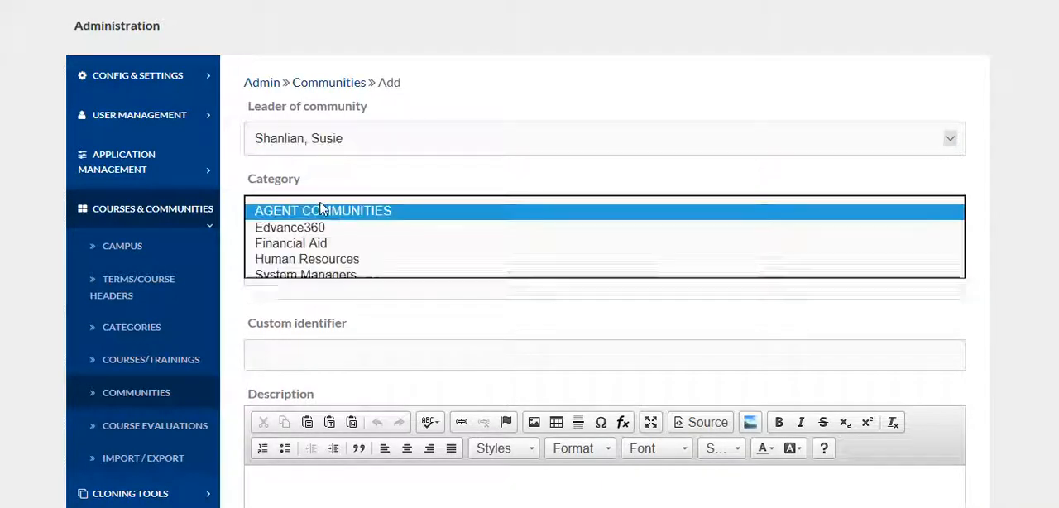
left_click(322, 276)
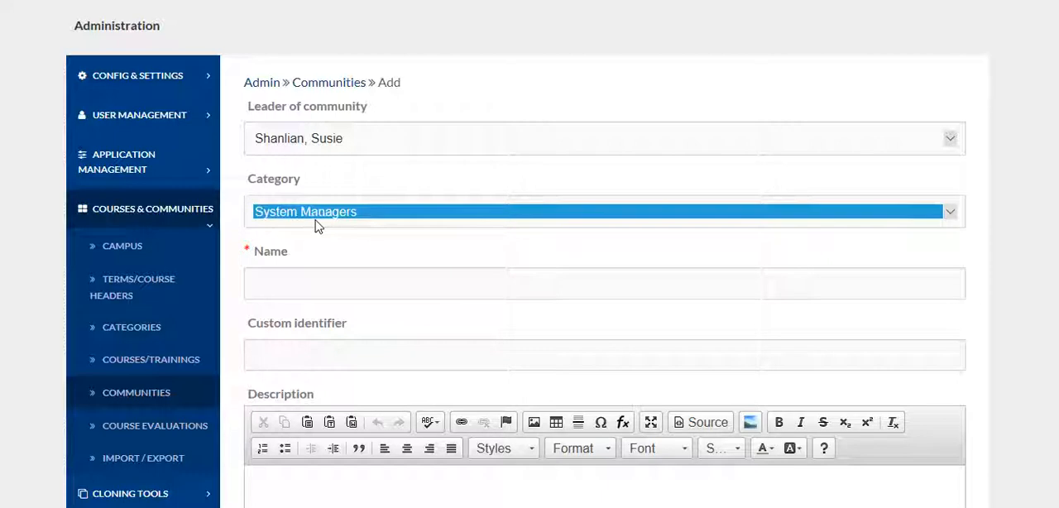
Step: Name the community "System Managers 101" and enter SM101 as its custom identifier
left_click(277, 283)
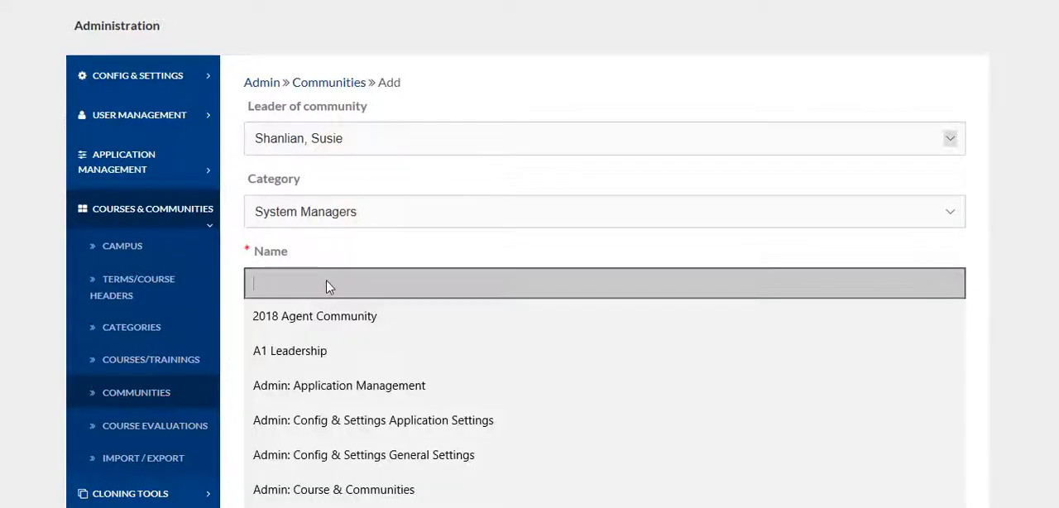
type("Systm")
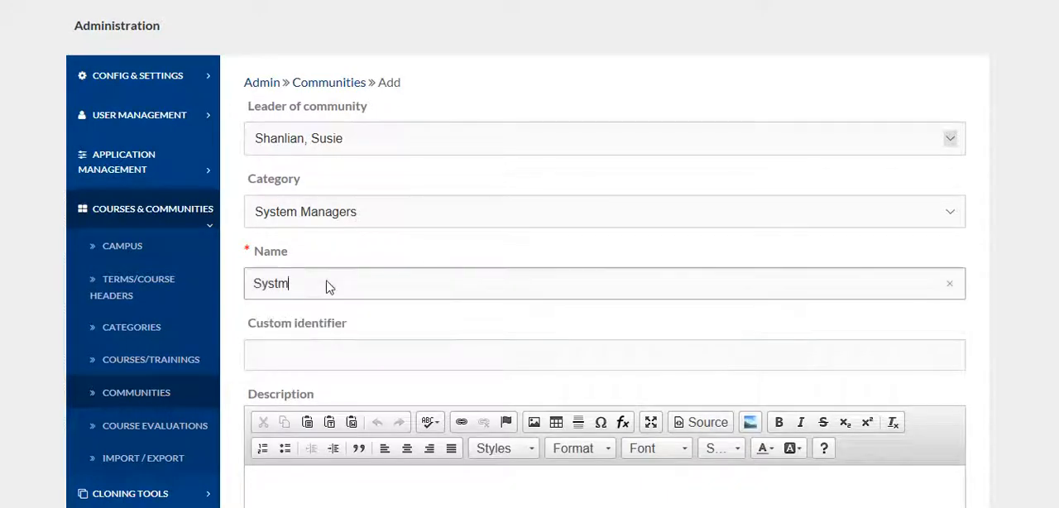
key("BackSpace")
type("em Managers 101")
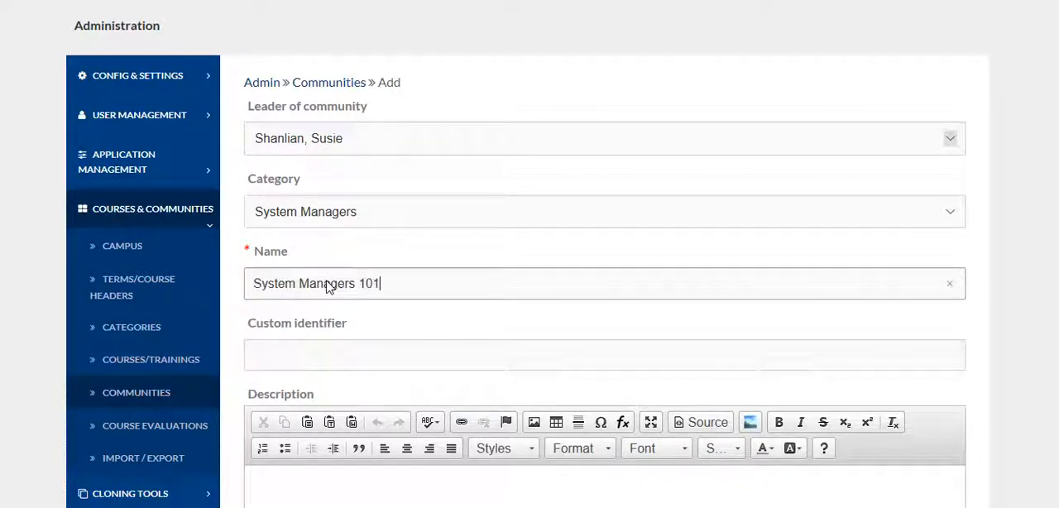
left_click(262, 354)
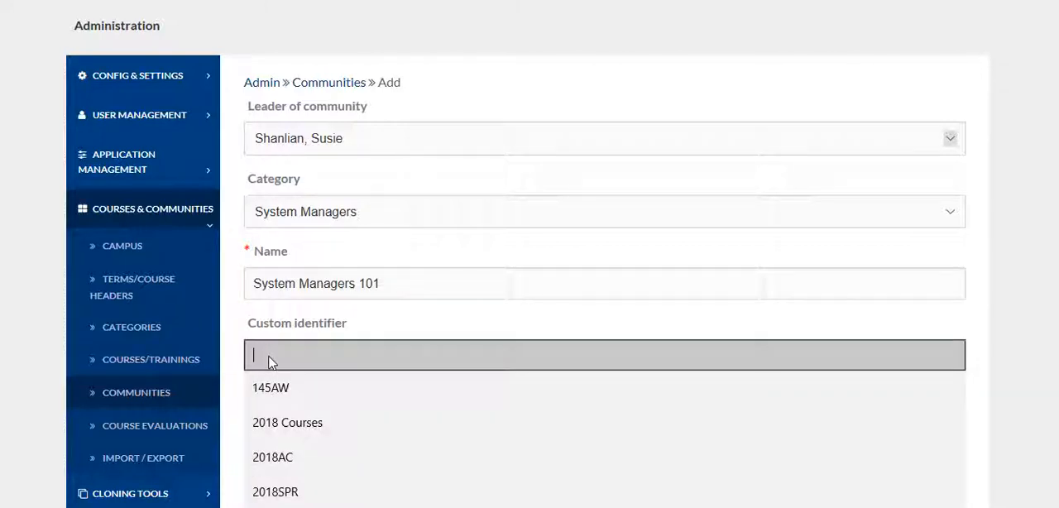
type("SM101")
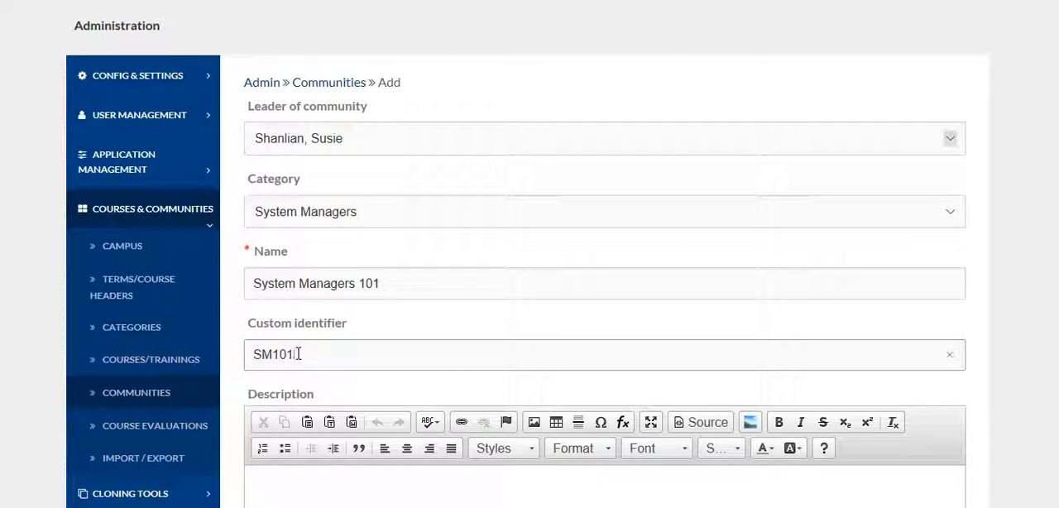
Step: Enter the description "This community is designed for...." for the new community
scroll(245, 364, "down", 1)
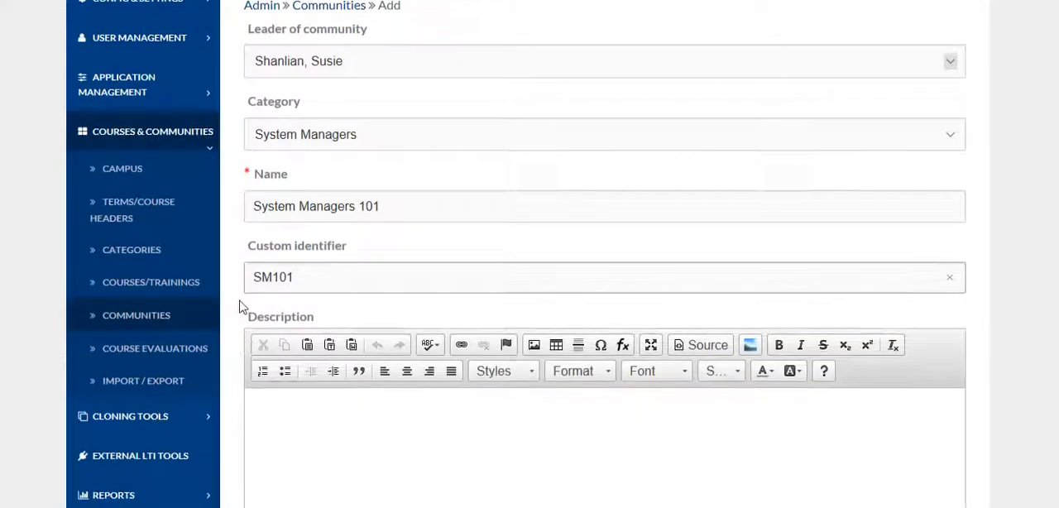
scroll(248, 319, "down", 2)
left_click(273, 258)
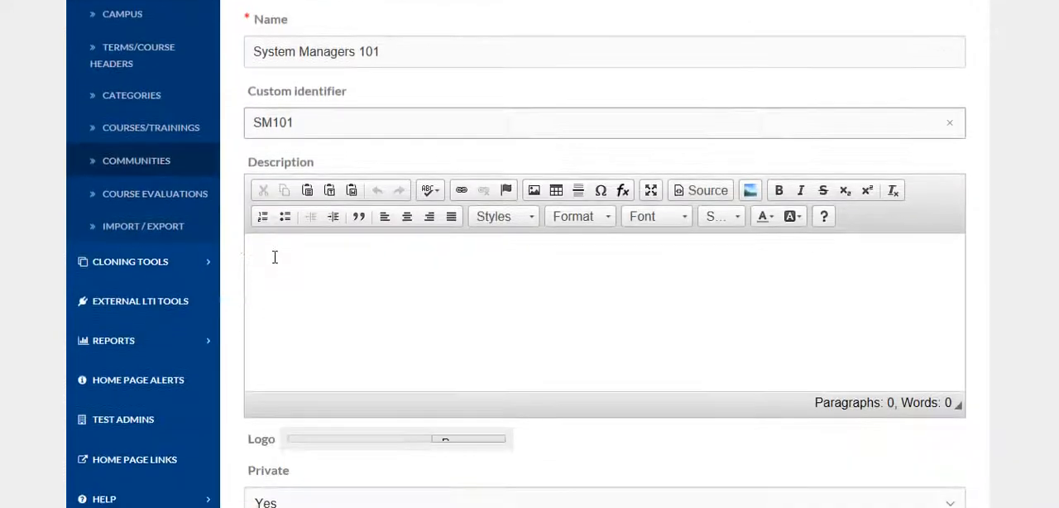
type("This communities ")
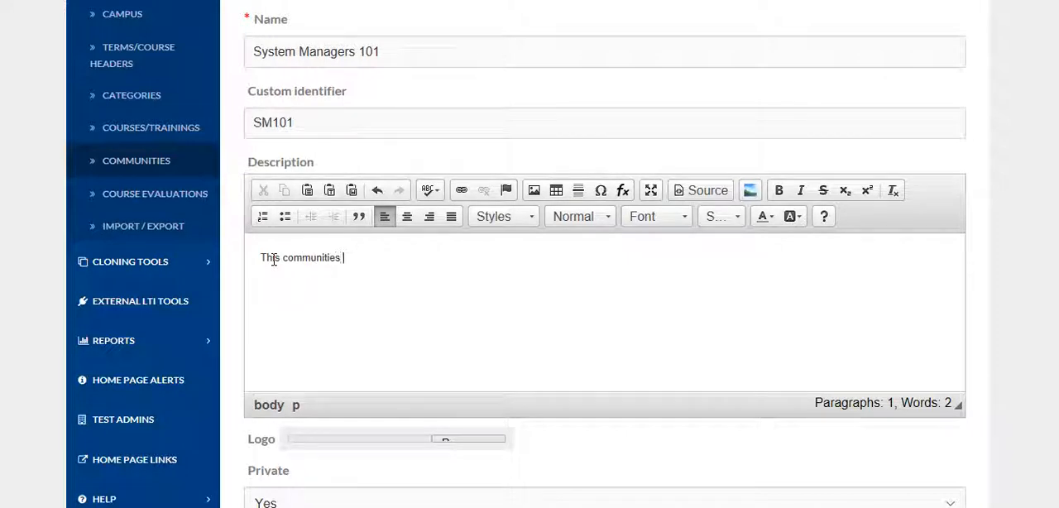
key("BackSpace")
key("BackSpace")
key("BackSpace")
key("BackSpace")
type("y is designed for...")
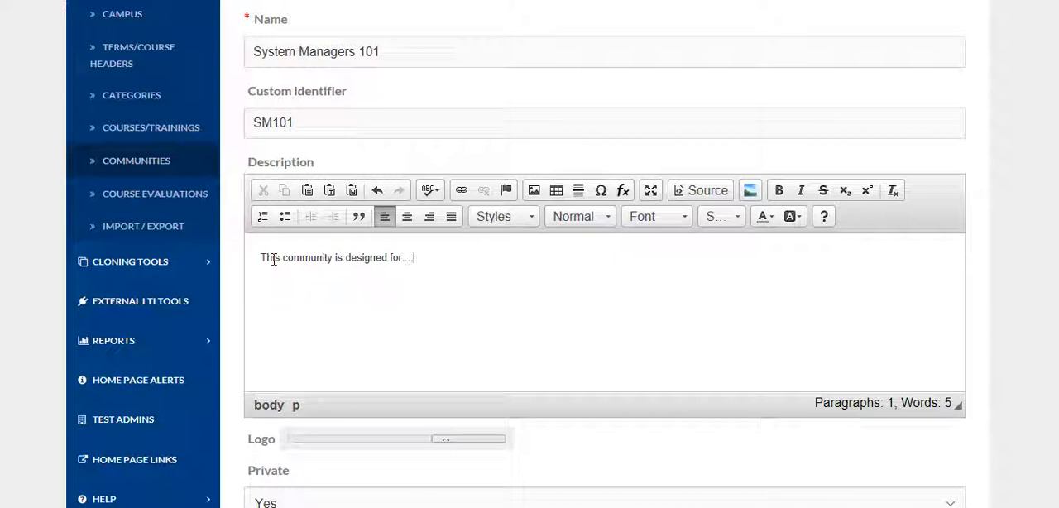
Step: Try the choices for the community's Private setting and select Yes
scroll(290, 273, "down", 3)
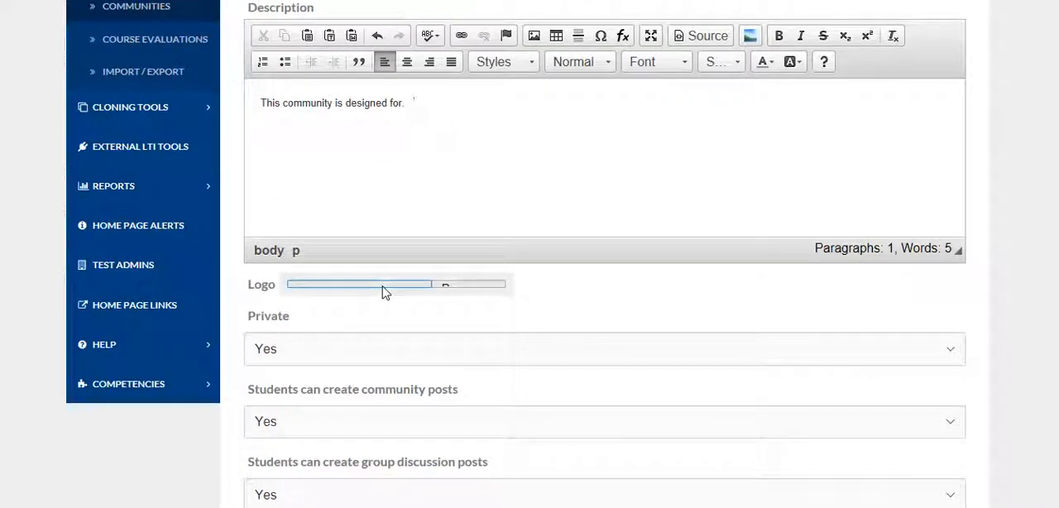
scroll(352, 306, "down", 1)
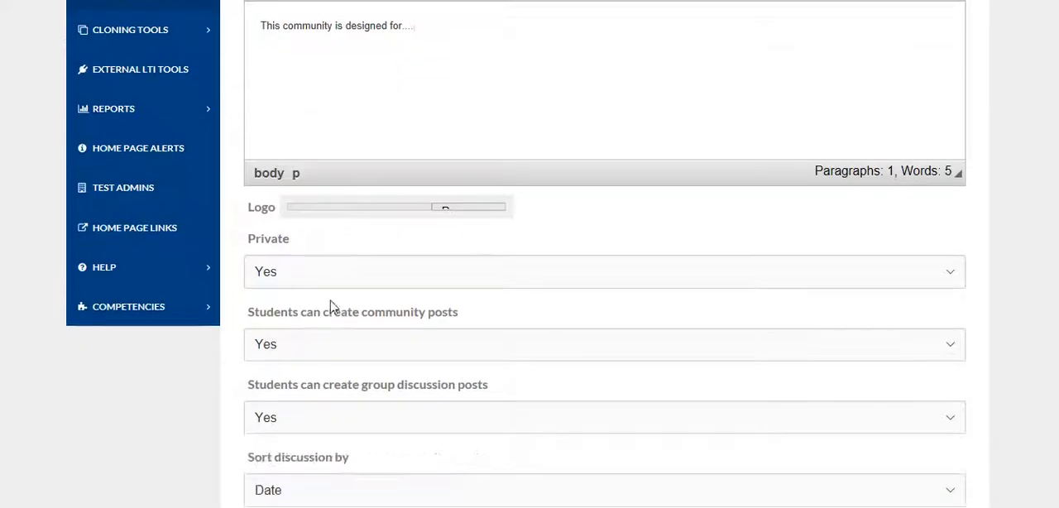
left_click(283, 275)
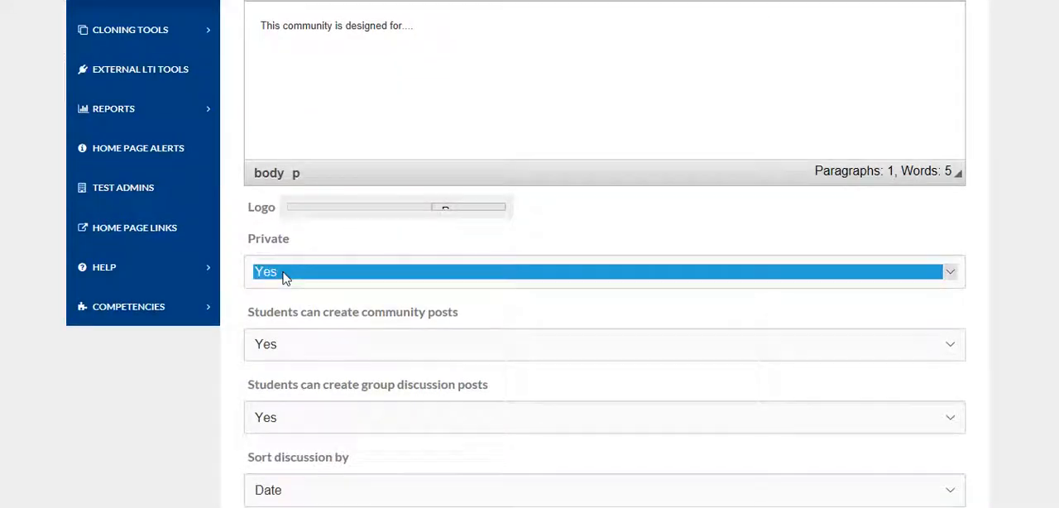
left_click(281, 288)
left_click(285, 276)
left_click(288, 259)
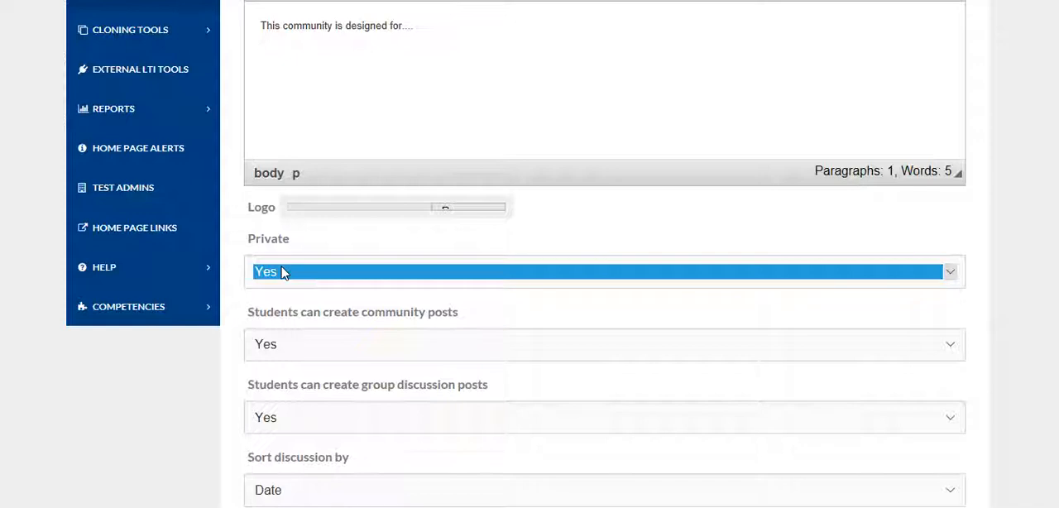
key("Down")
key("Up")
left_click(284, 307)
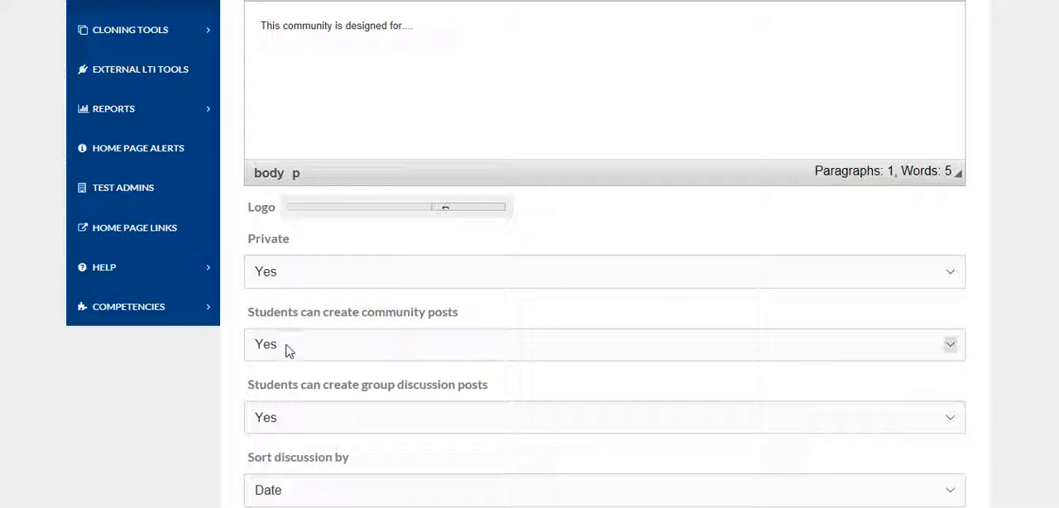
Step: Set the community's discussions to be sorted by Sort order
scroll(236, 364, "down", 2)
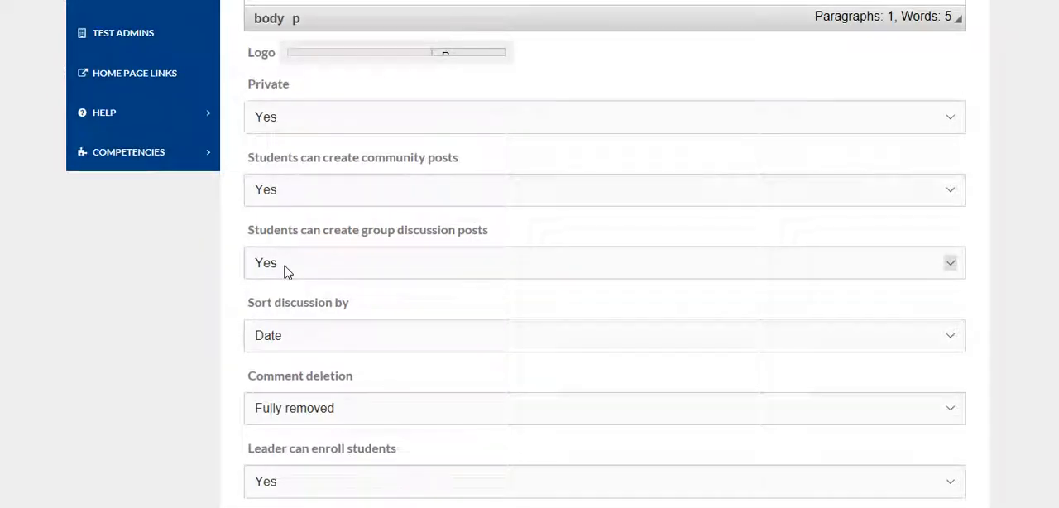
left_click(291, 339)
left_click(267, 351)
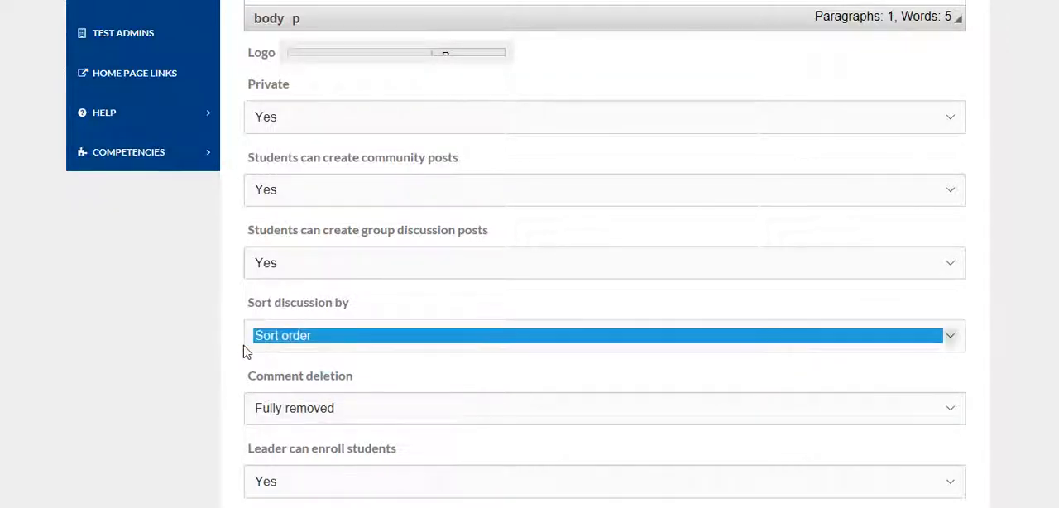
Step: Try Show removed message for comment deletion and return the setting to Fully removed
scroll(249, 350, "down", 1)
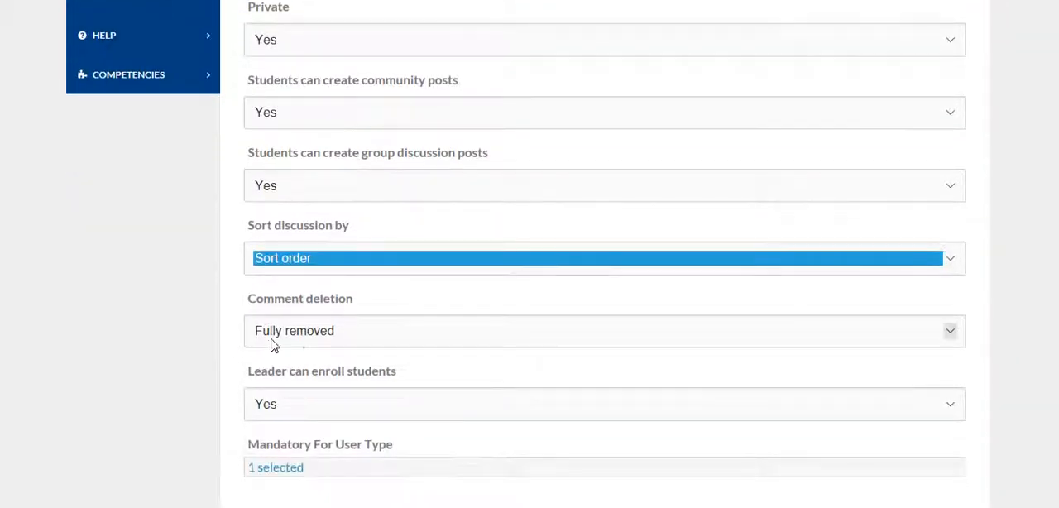
left_click(344, 340)
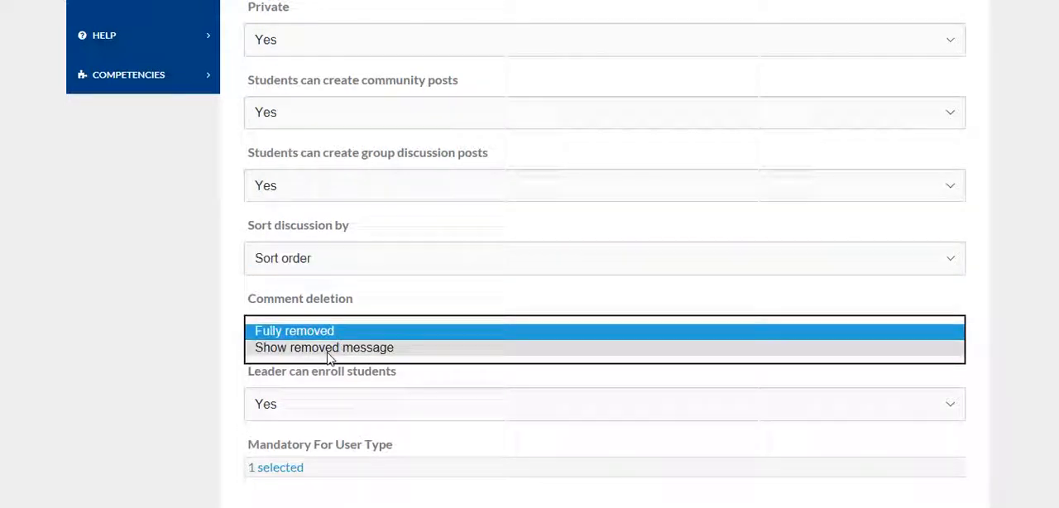
left_click(336, 346)
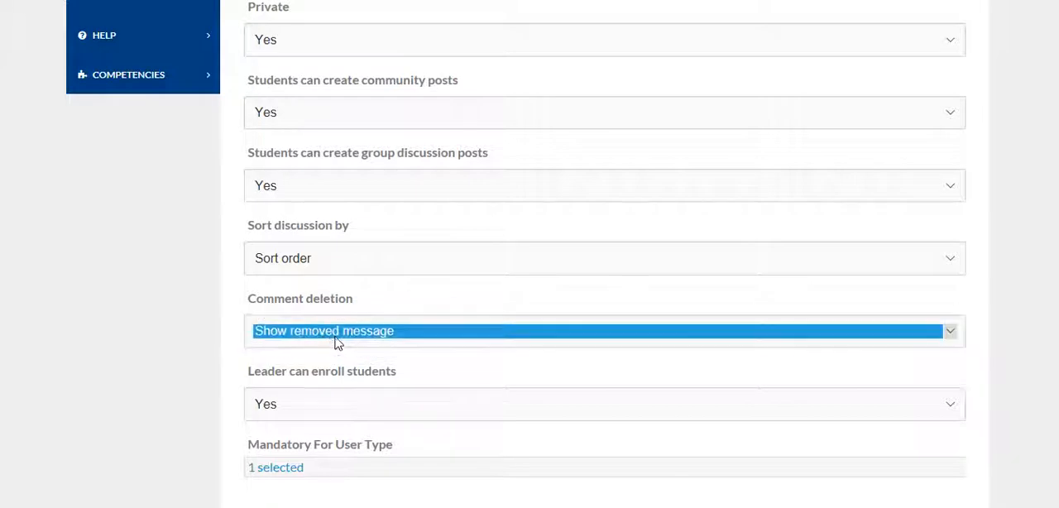
left_click(337, 330)
left_click(329, 315)
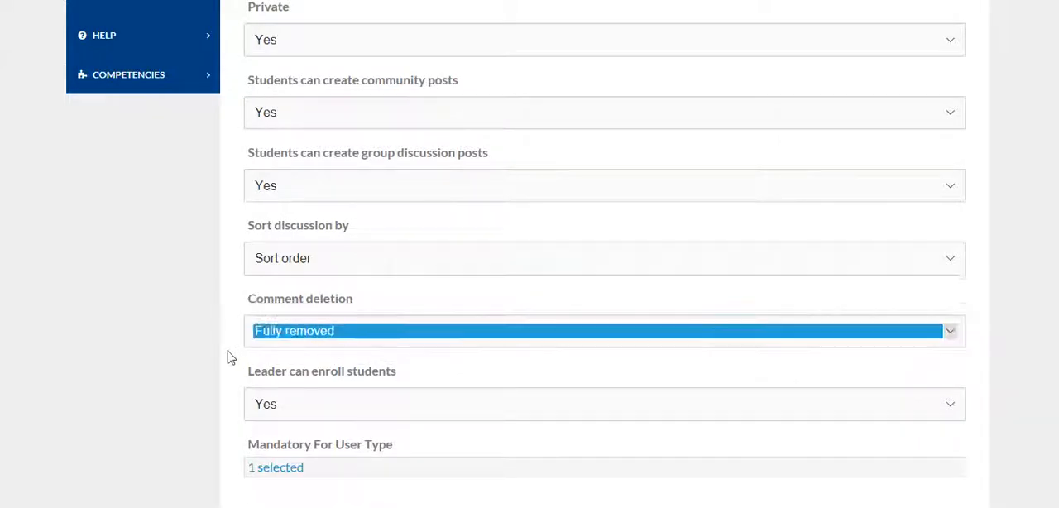
Step: Review the choices for whether the leader can enroll students and select Yes
scroll(241, 345, "down", 1)
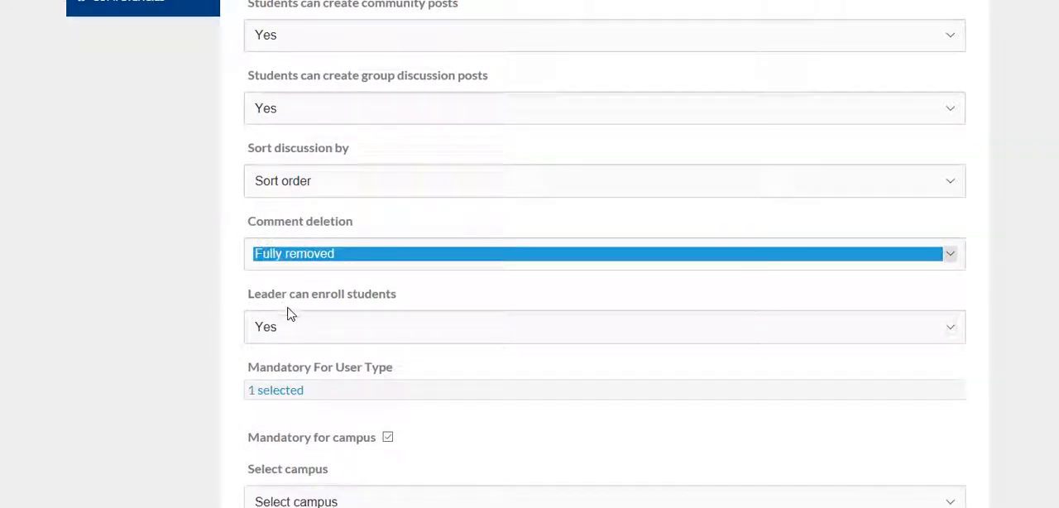
left_click(291, 334)
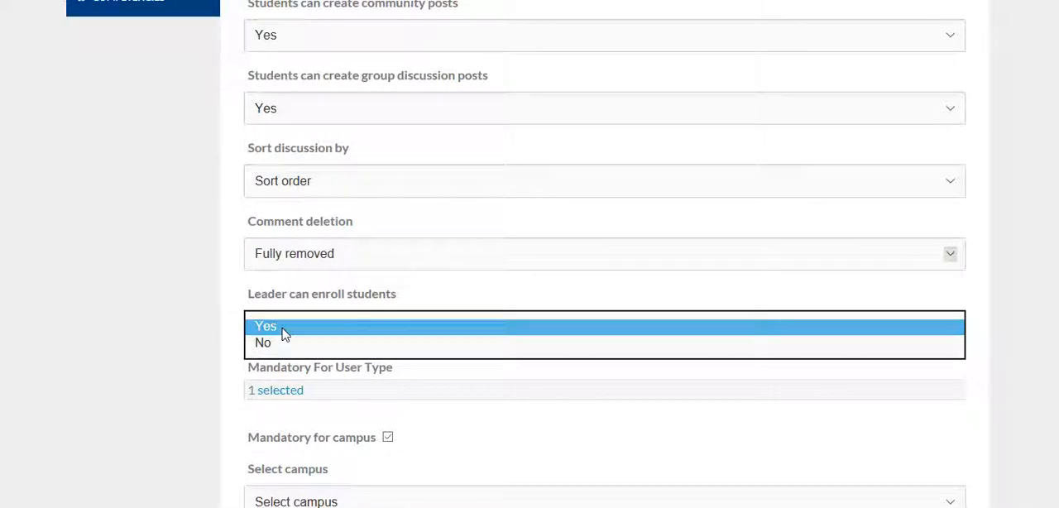
left_click(278, 331)
scroll(224, 344, "down", 1)
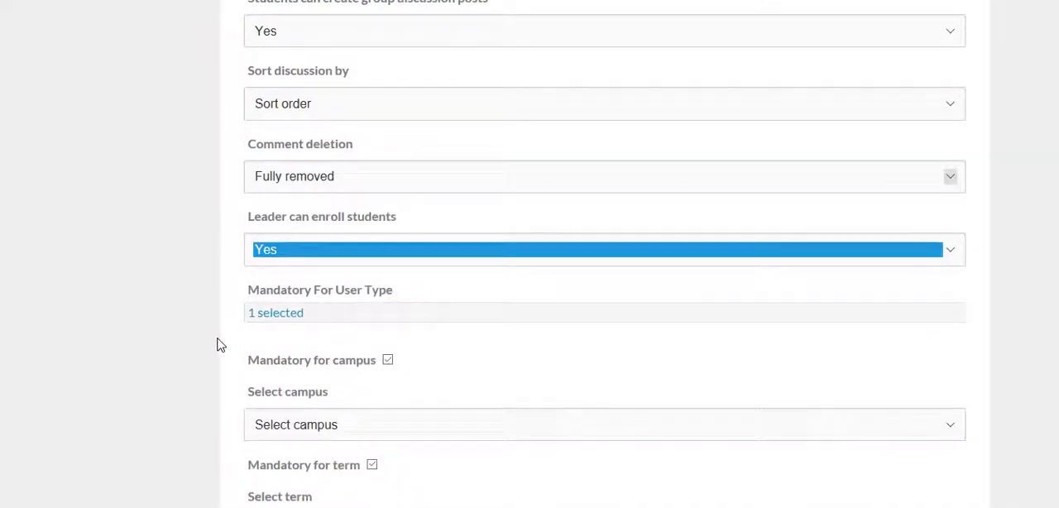
Step: Try Student/Learner, Faculty/Instructor and all user types as mandatory for the community, clearing the whole selection at the end
scroll(225, 326, "down", 1)
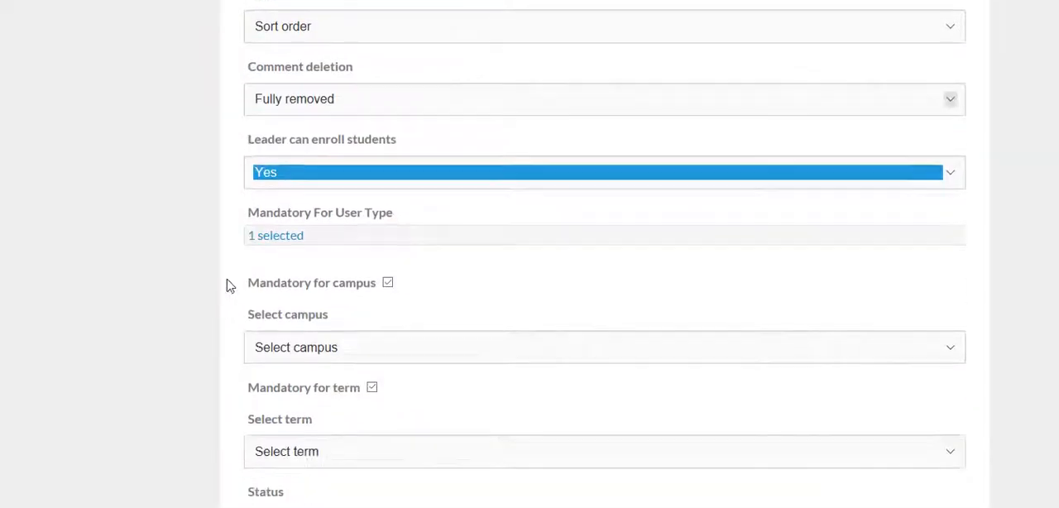
left_click(311, 238)
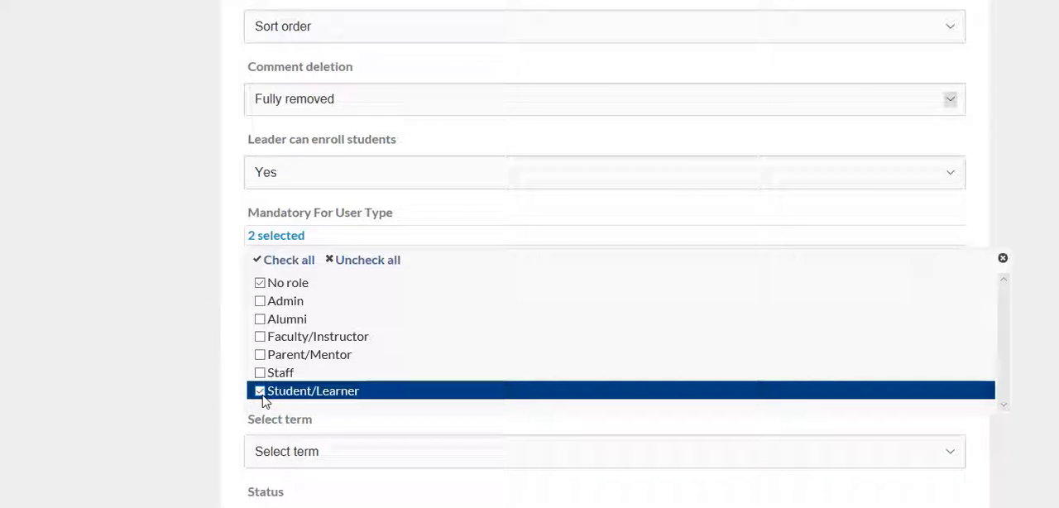
left_click(261, 396)
left_click(260, 337)
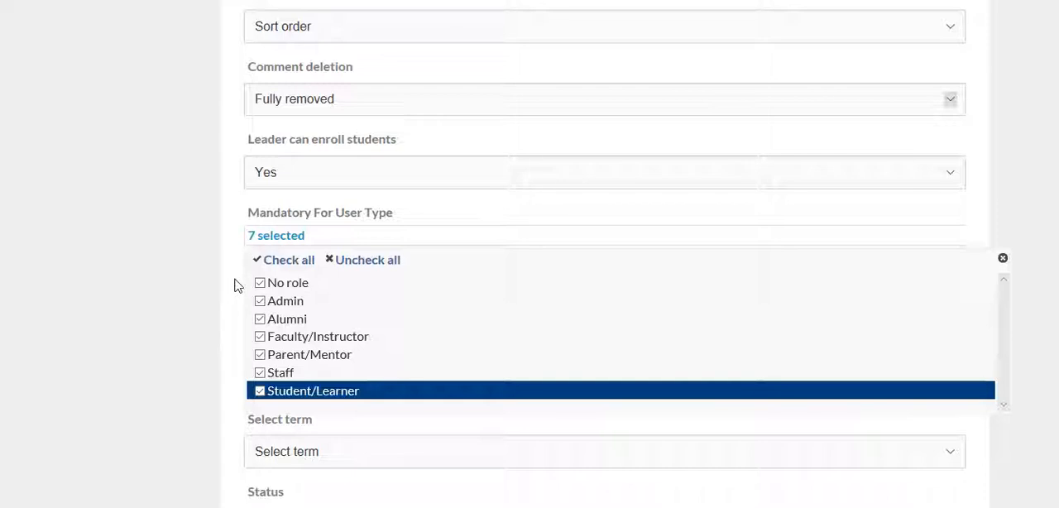
left_click(361, 262)
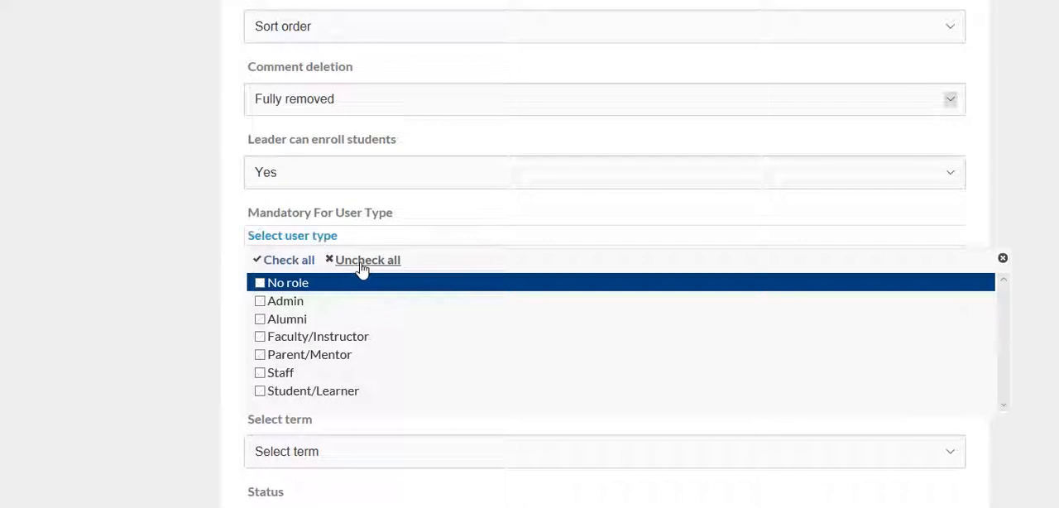
left_click(284, 263)
left_click(362, 263)
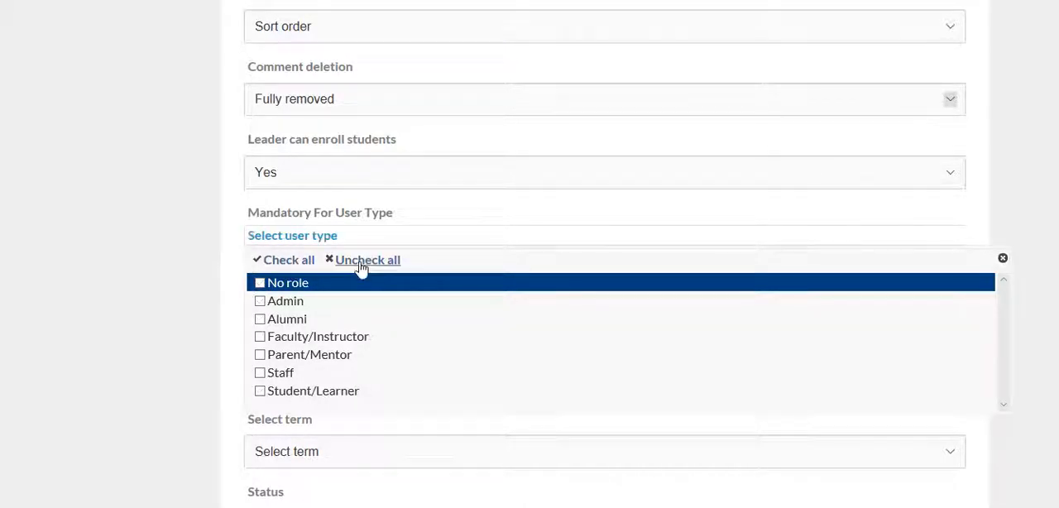
Step: Try Faculty/Instructor and Student/Learner as mandatory user types, clear both, and select only No role
left_click(260, 337)
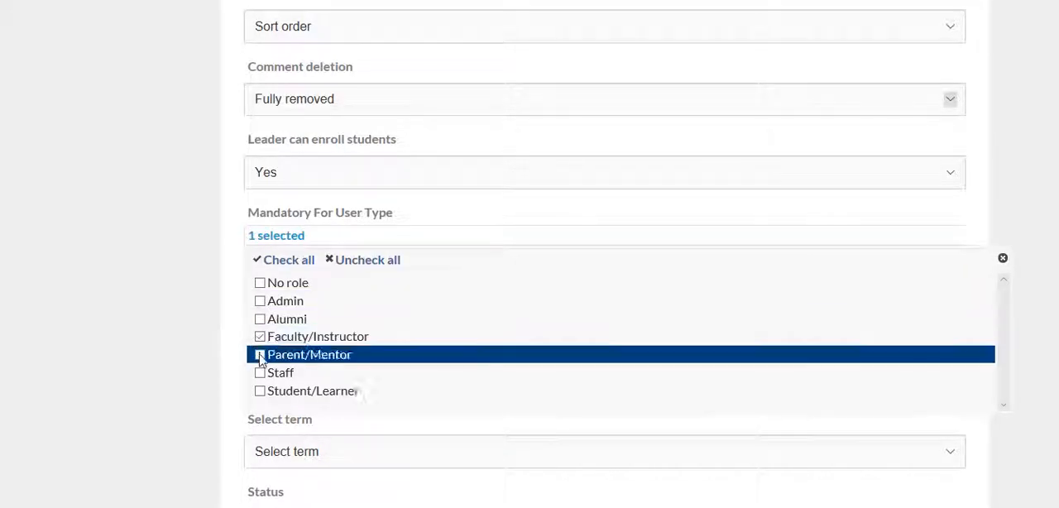
left_click(261, 392)
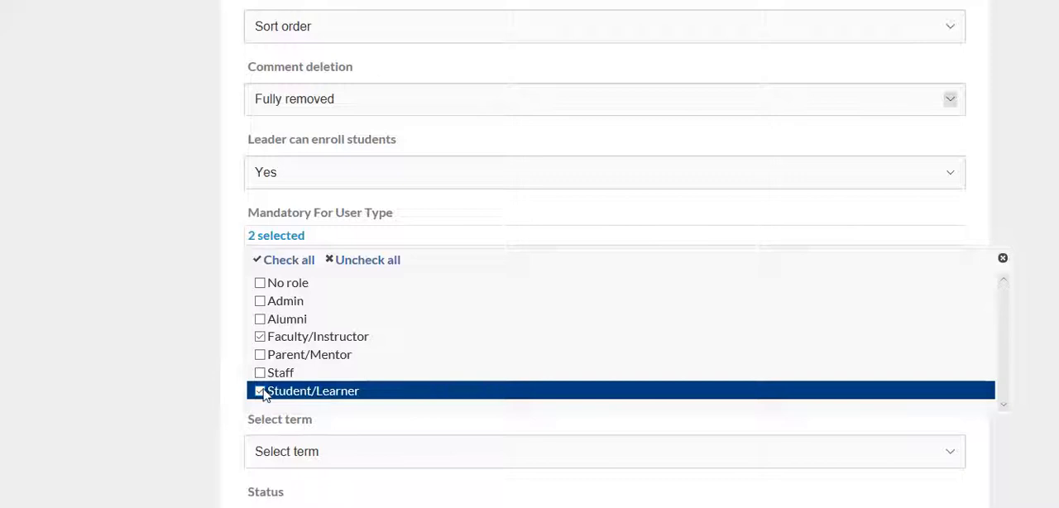
left_click(260, 391)
left_click(259, 337)
left_click(260, 283)
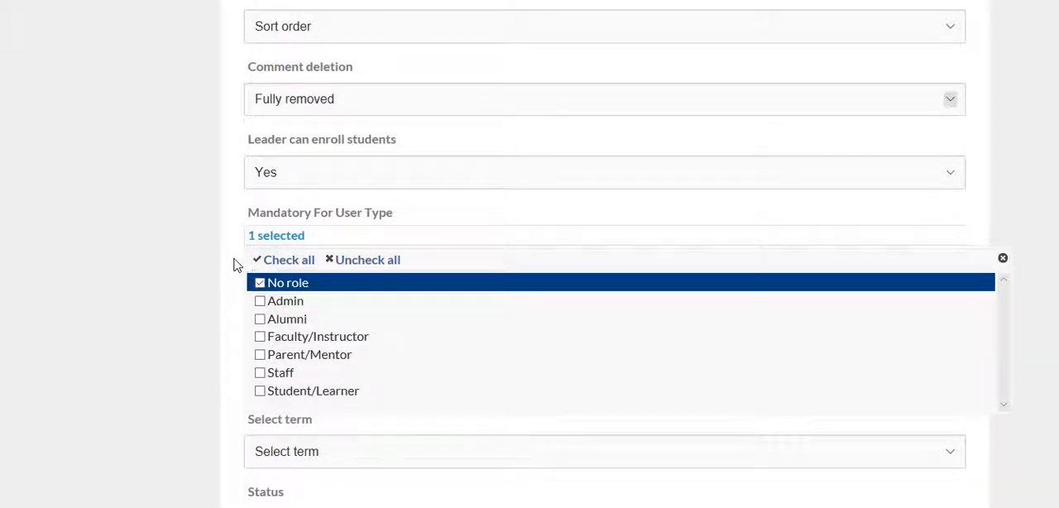
left_click(234, 265)
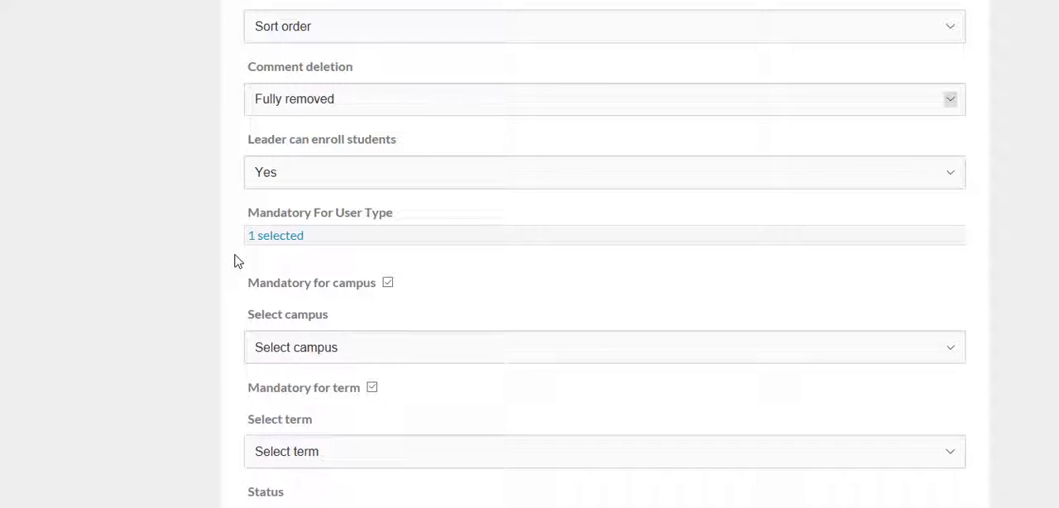
Step: Review the available campuses and terms for mandatory enrollment without choosing a specific campus or term
scroll(226, 302, "down", 1)
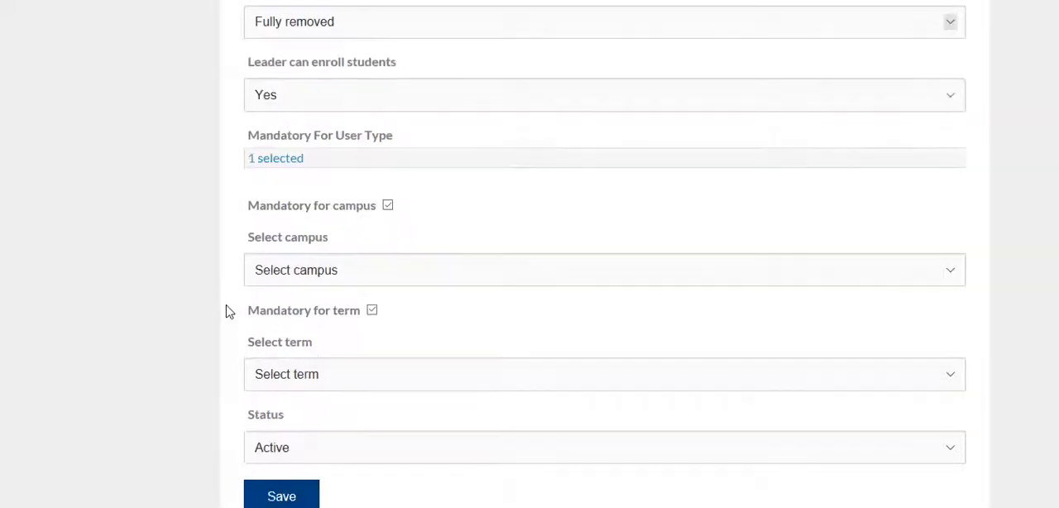
left_click(302, 281)
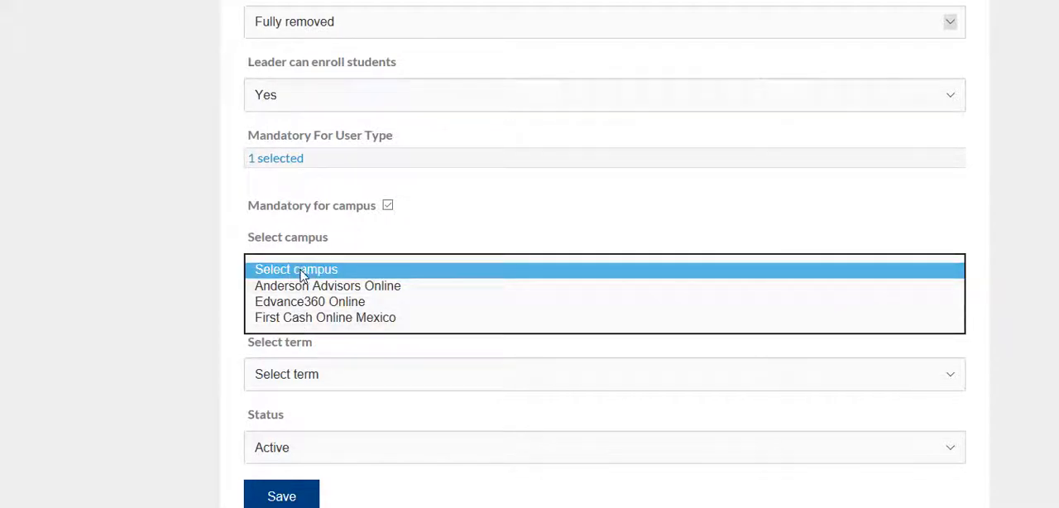
left_click(302, 273)
scroll(228, 295, "down", 1)
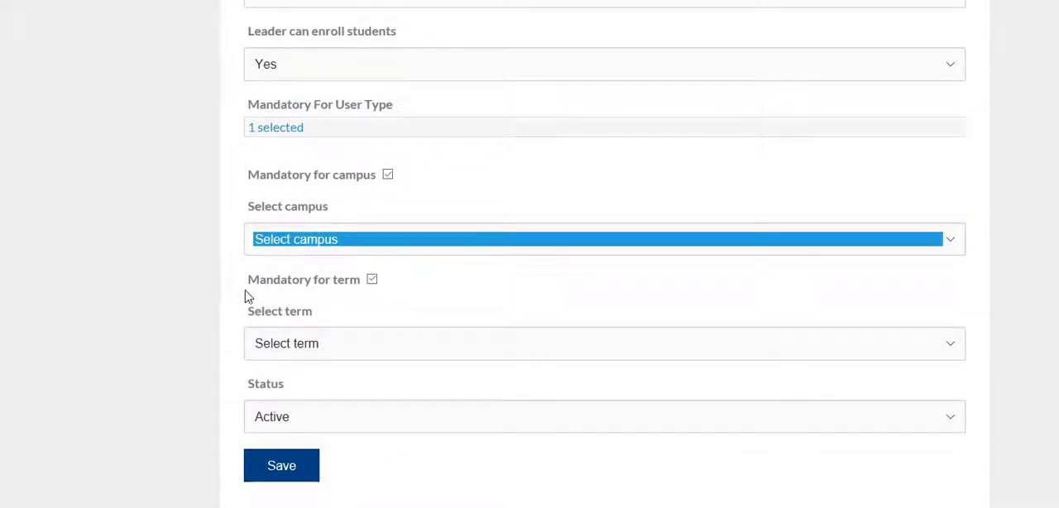
left_click(332, 343)
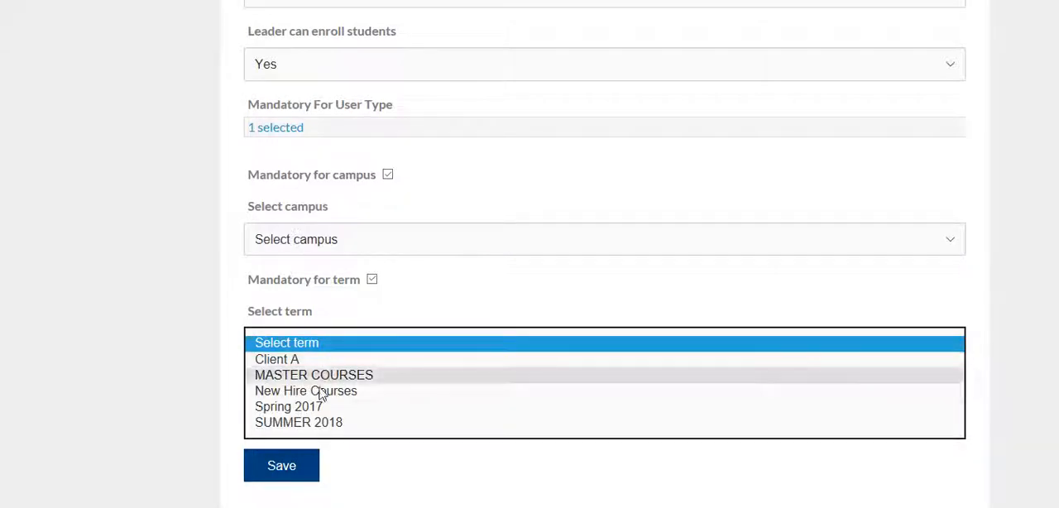
left_click(323, 342)
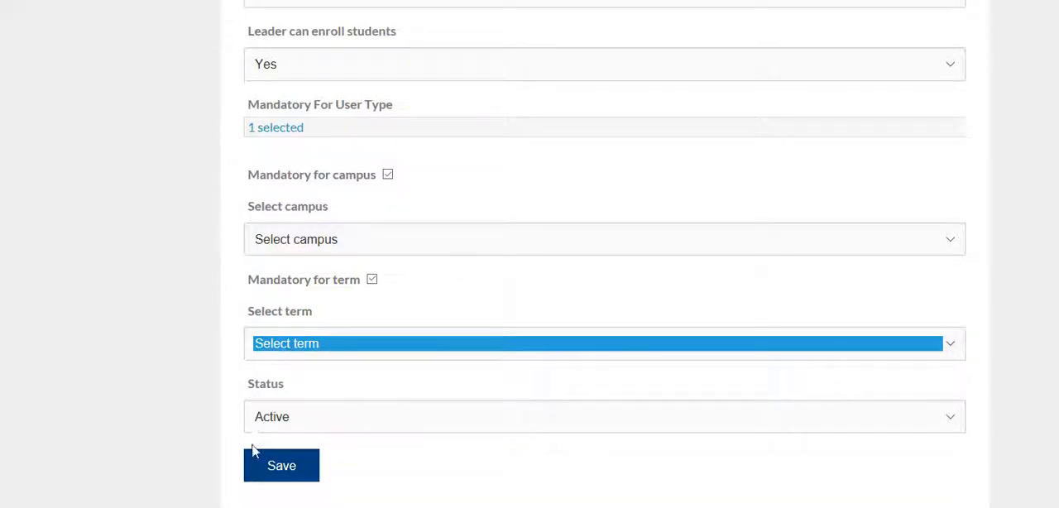
Step: Save the new System Managers 101 community and check the confirmation message
left_click(279, 468)
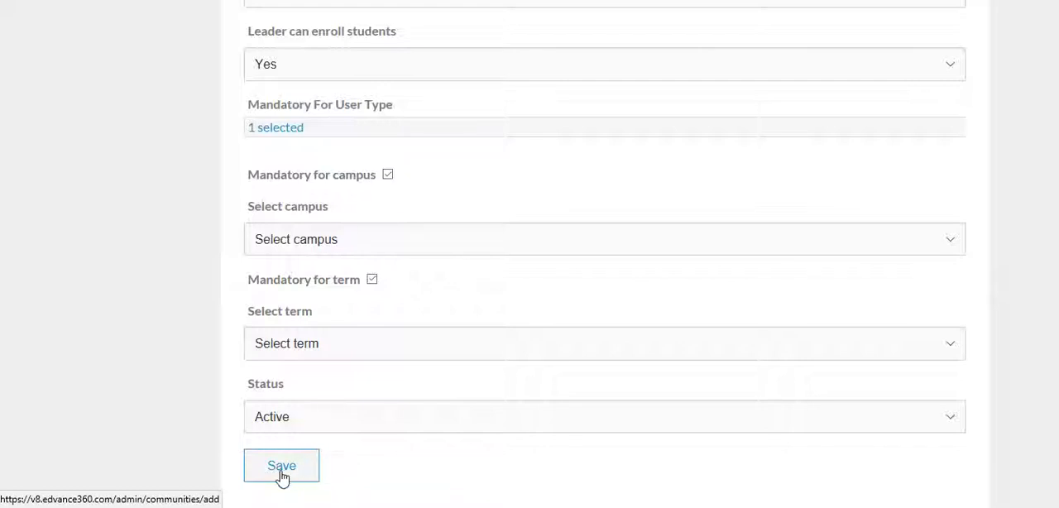
scroll(318, 463, "up", 3)
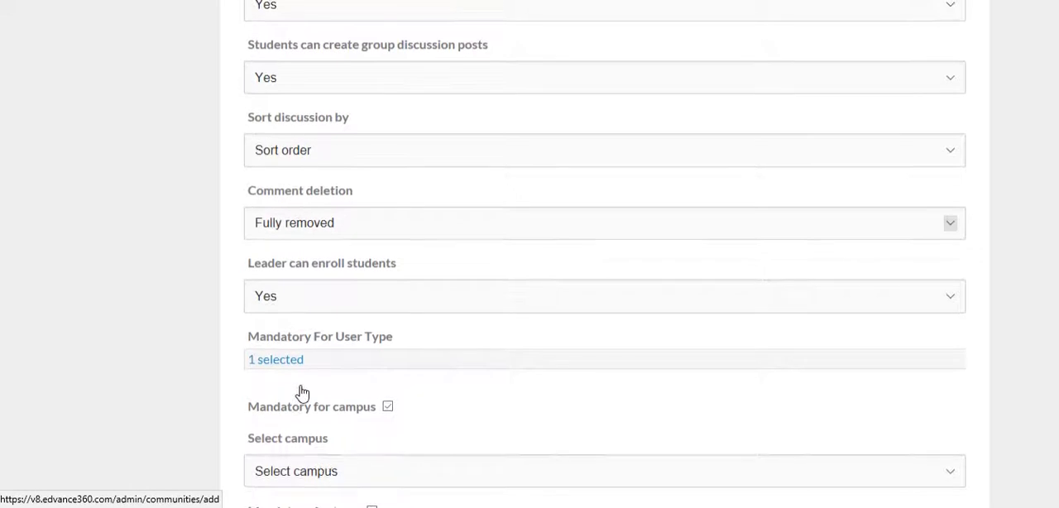
scroll(302, 392, "up", 10)
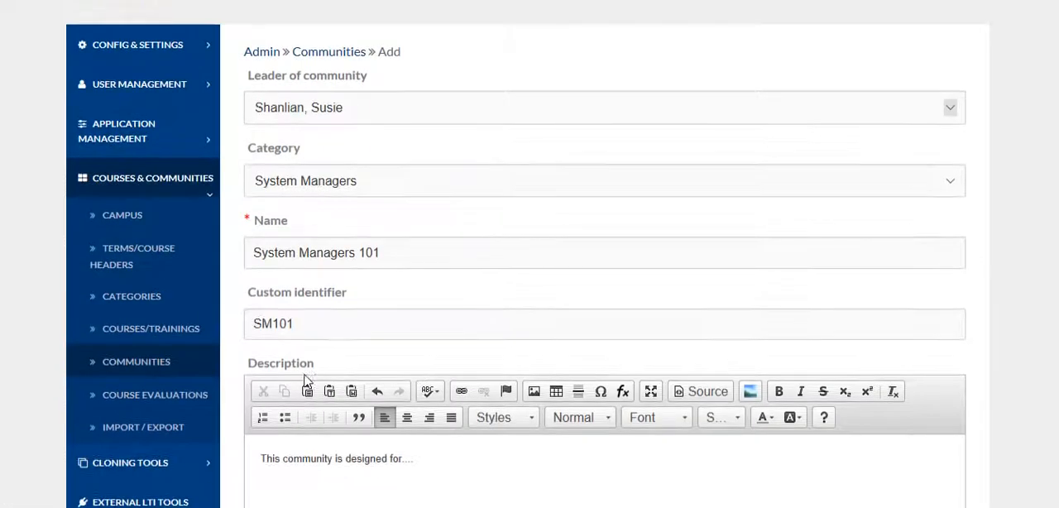
scroll(306, 378, "up", 2)
scroll(301, 364, "down", 3)
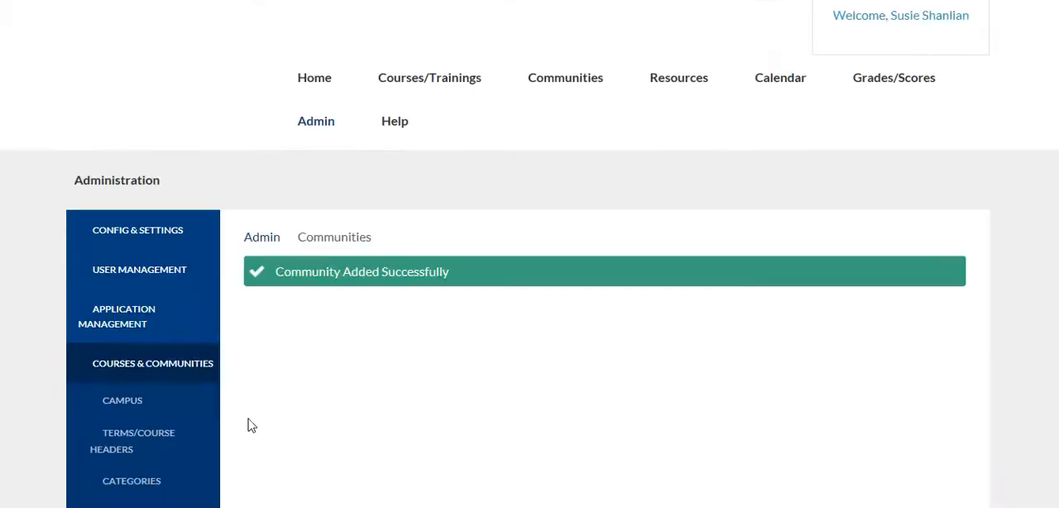
left_click_drag(453, 279, 270, 275)
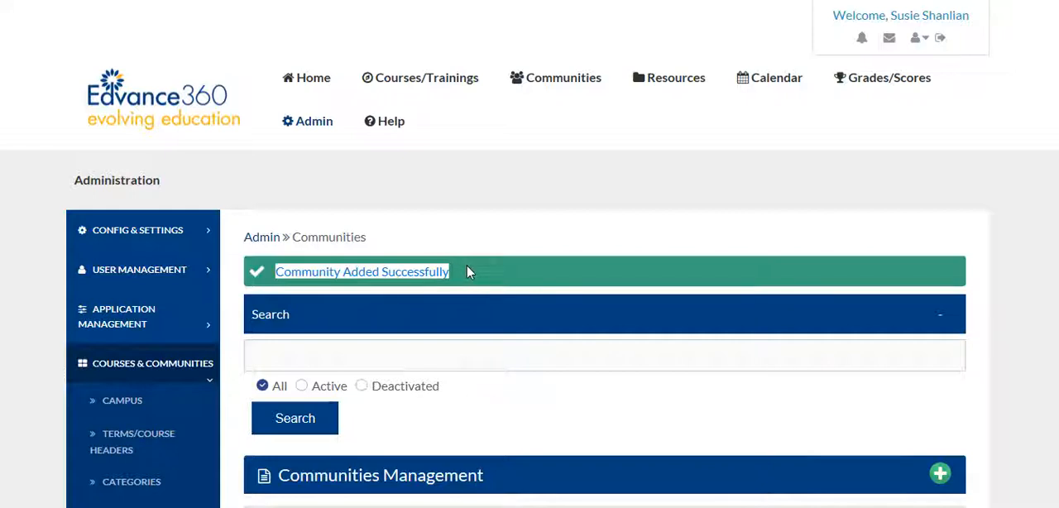
Step: Open System Managers 101 from the My Communities list and look over its community details page
left_click(562, 88)
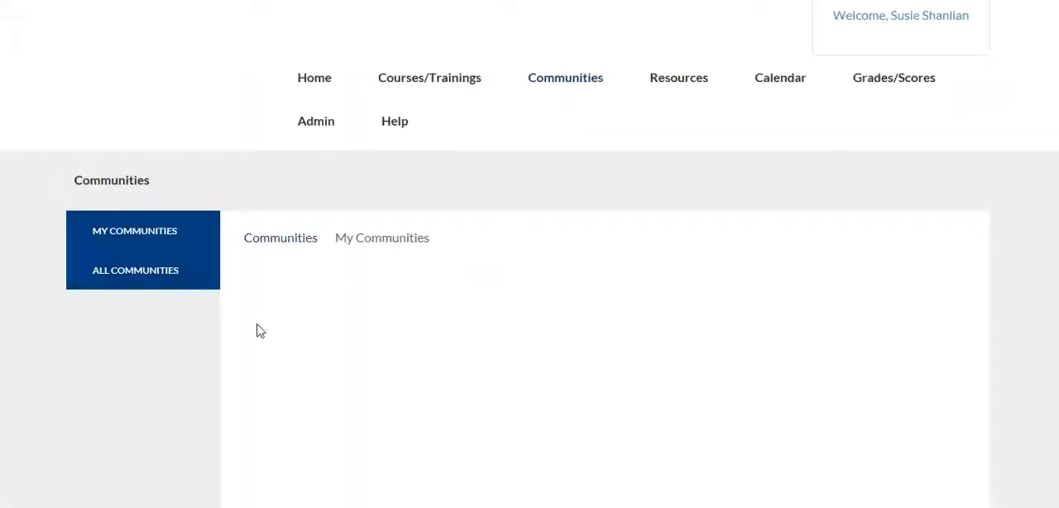
scroll(207, 354, "down", 1)
scroll(207, 354, "down", 1)
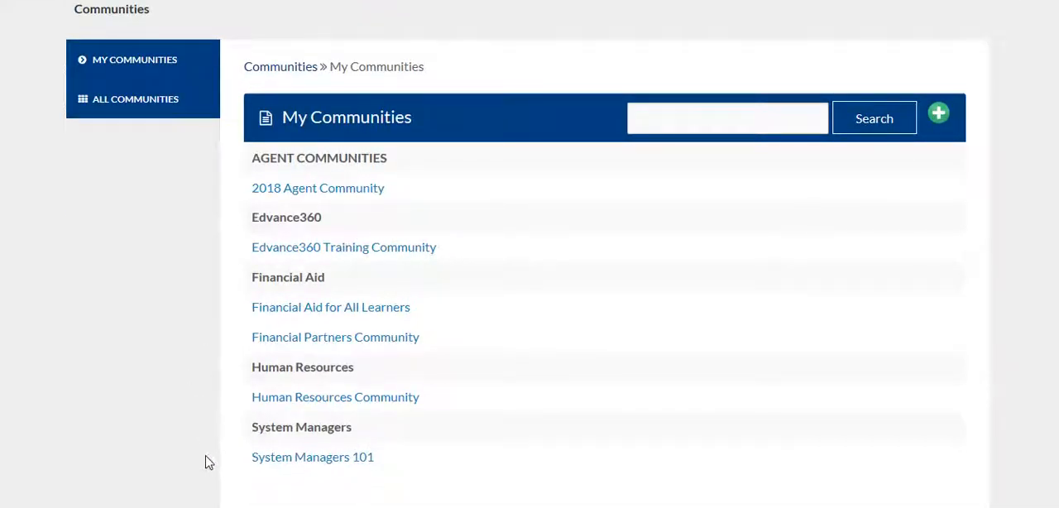
left_click(315, 465)
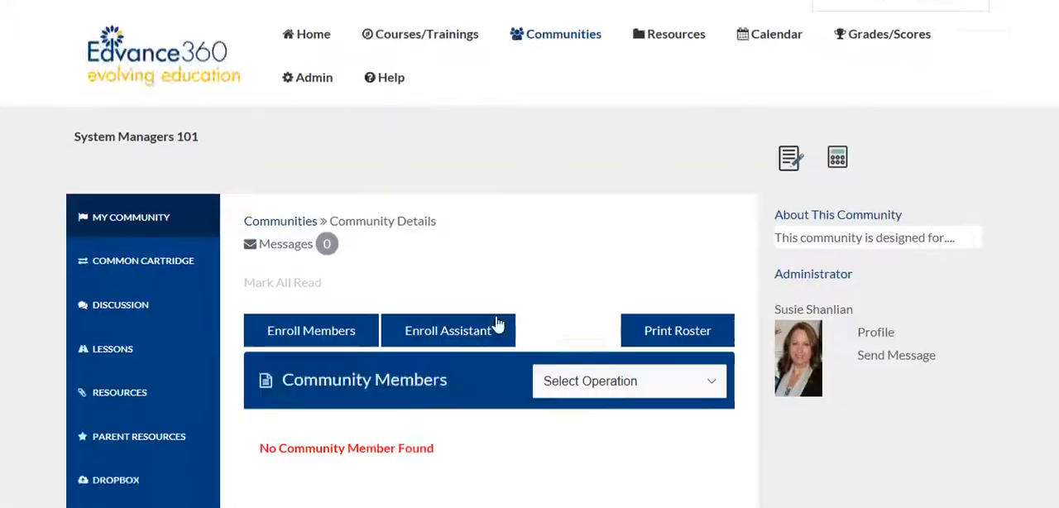
scroll(498, 324, "down", 2)
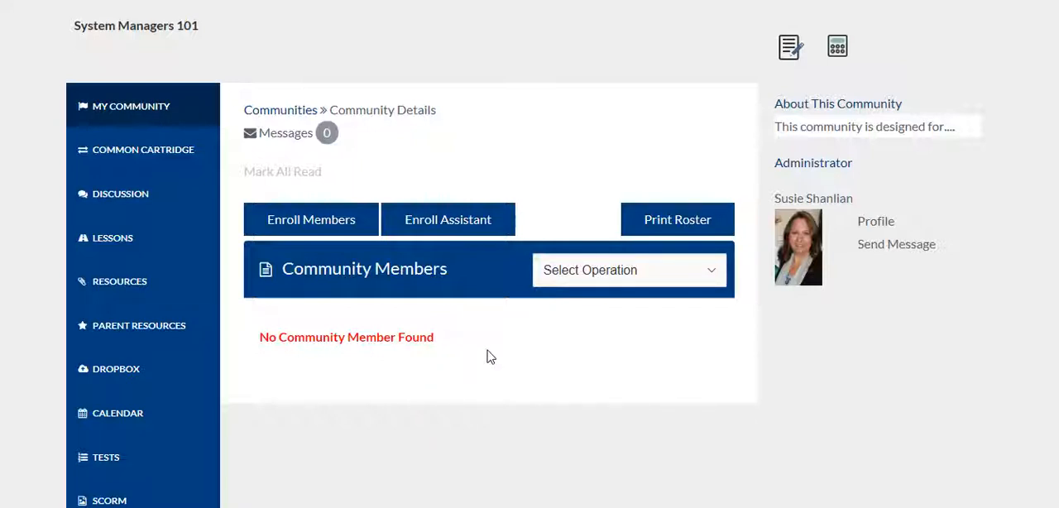
Step: Return to communities management in the administration area and open System Managers 101 for editing
scroll(529, 339, "up", 2)
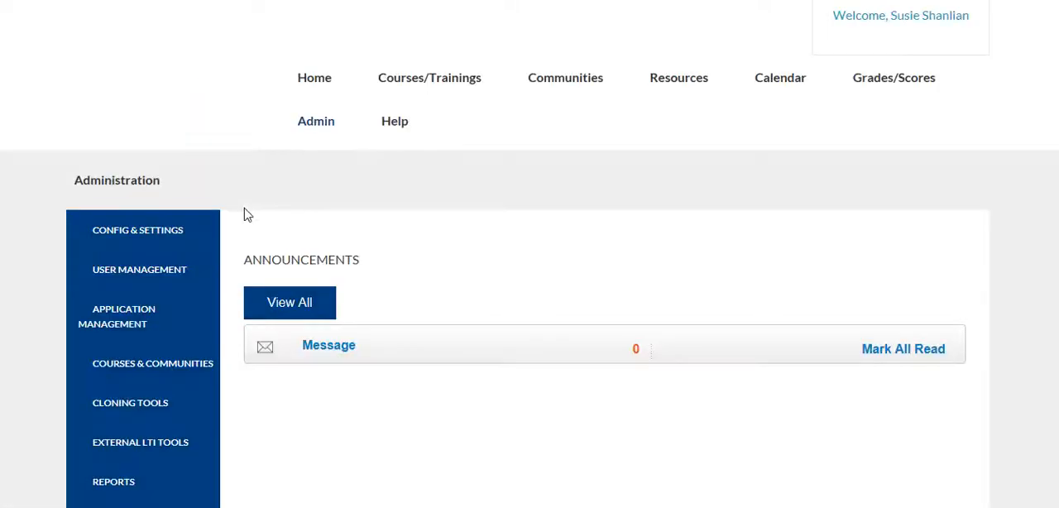
scroll(246, 217, "down", 2)
left_click(137, 217)
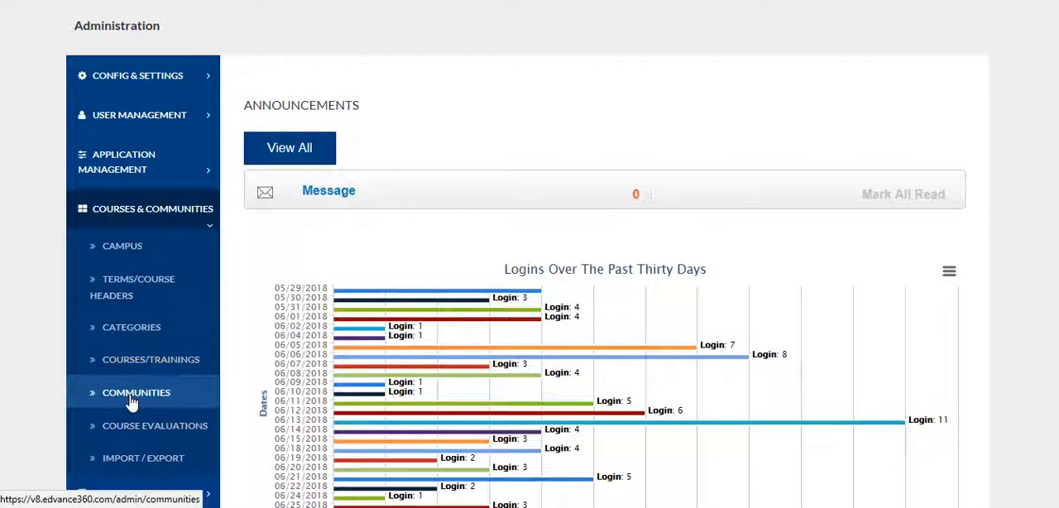
left_click(199, 395)
scroll(242, 395, "down", 1)
scroll(244, 390, "down", 2)
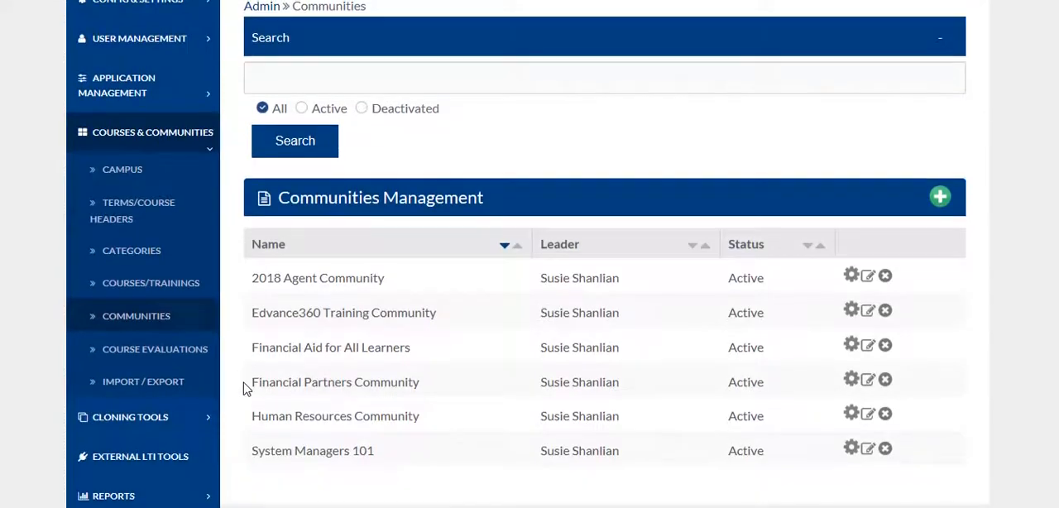
scroll(237, 385, "down", 1)
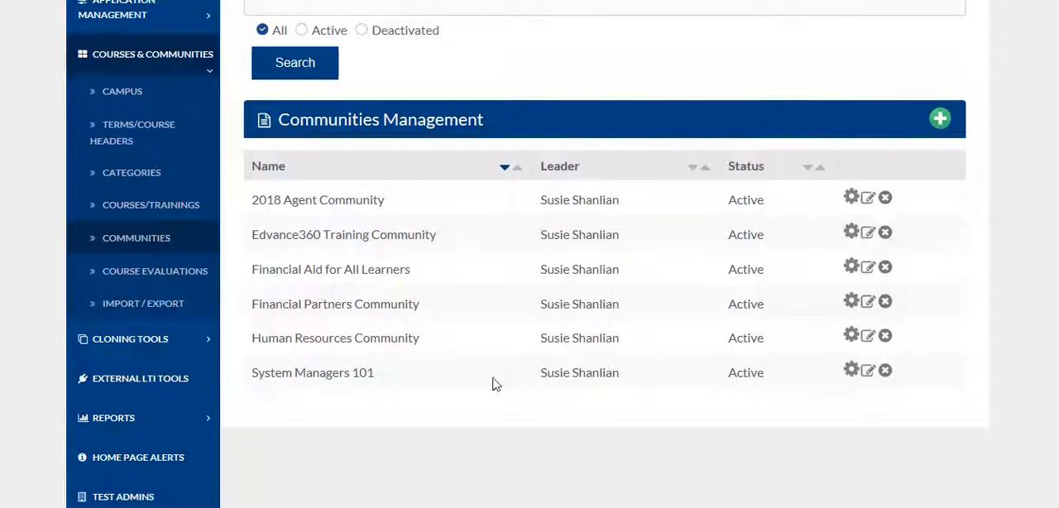
left_click(867, 372)
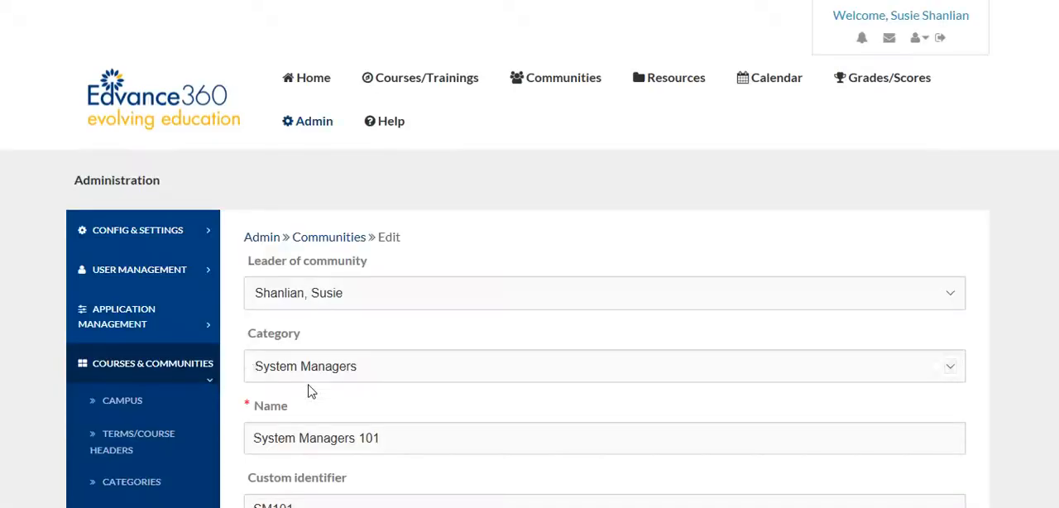
Step: Make the System Managers 101 community mandatory for all user types and save the change
scroll(246, 365, "down", 12)
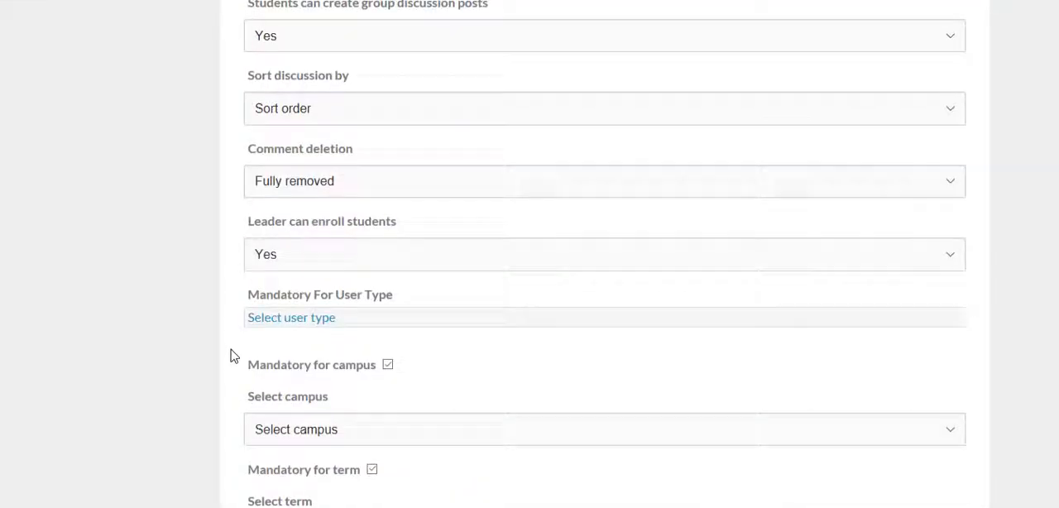
left_click(276, 131)
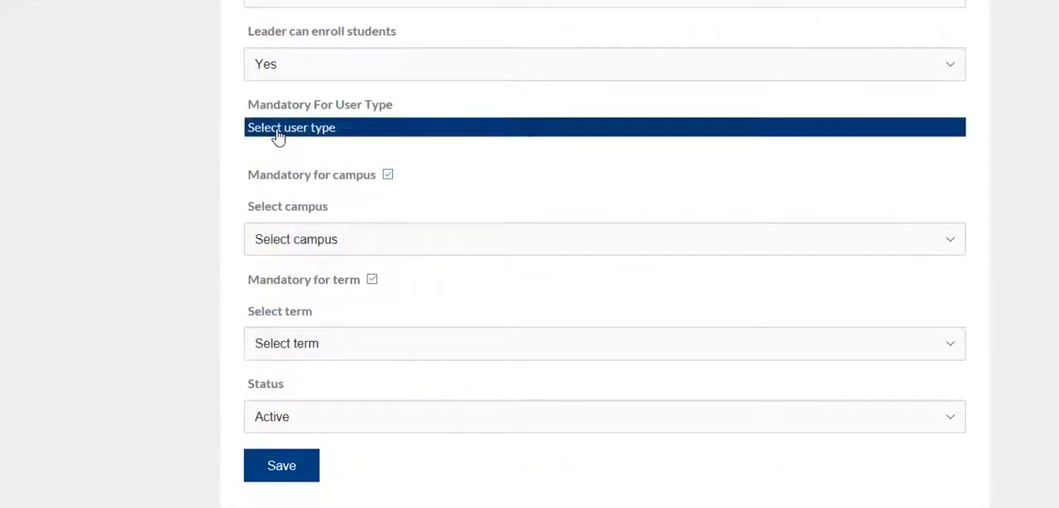
left_click(281, 155)
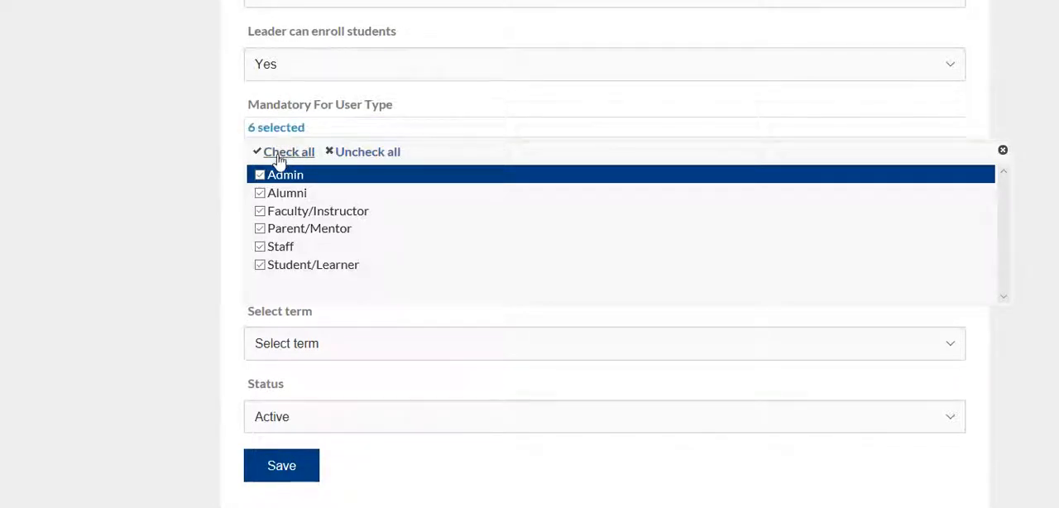
left_click(285, 475)
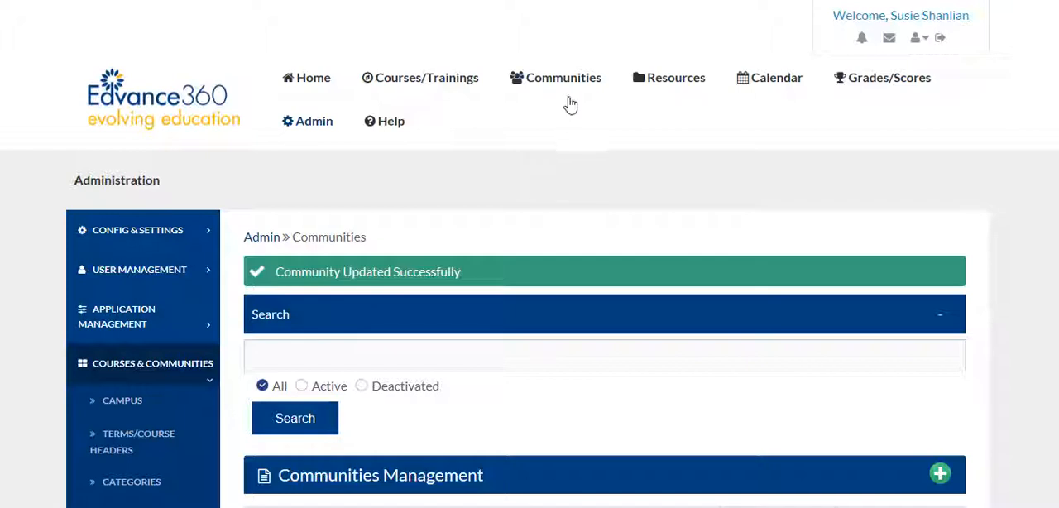
Step: Open System Managers 101 from the My Communities list and review the roster of enrolled community members
left_click(560, 96)
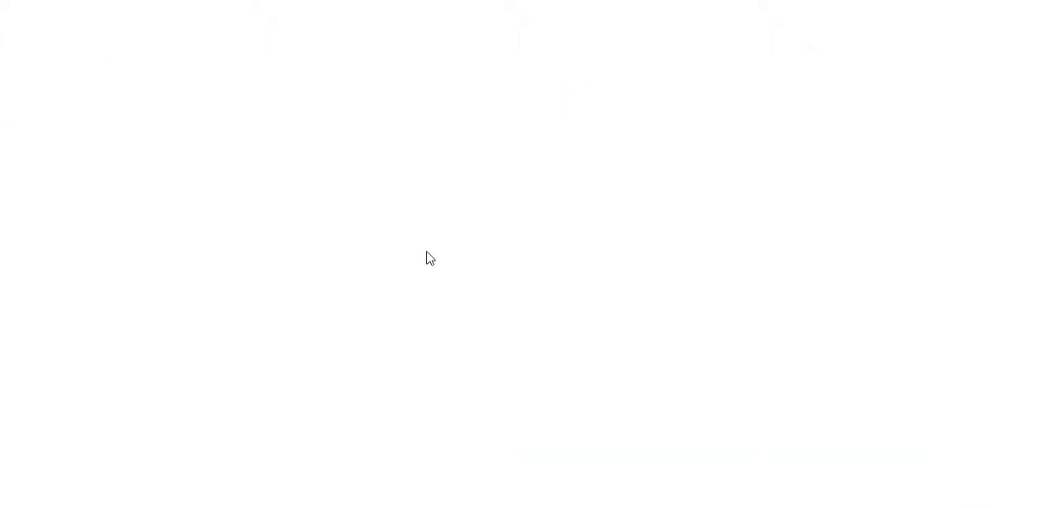
scroll(222, 373, "down", 2)
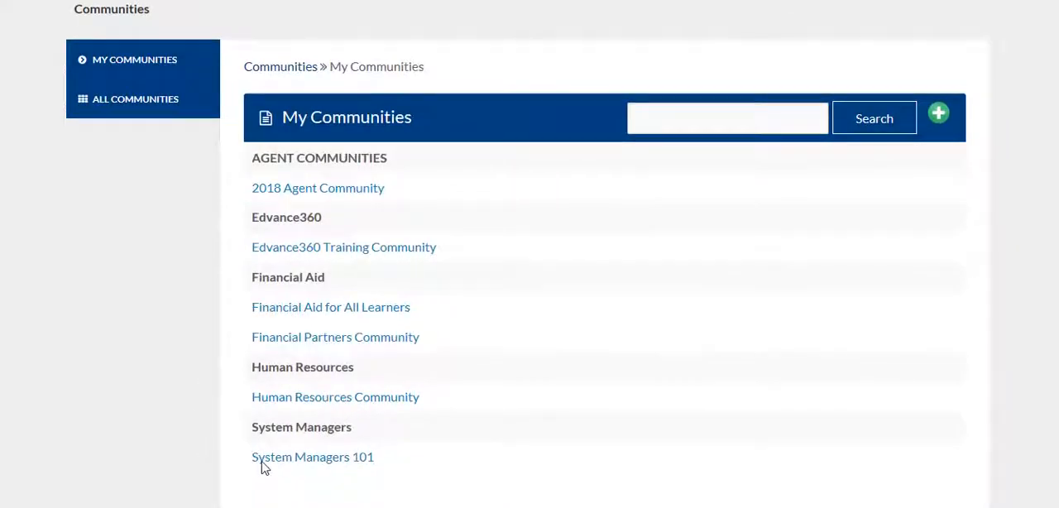
left_click(300, 459)
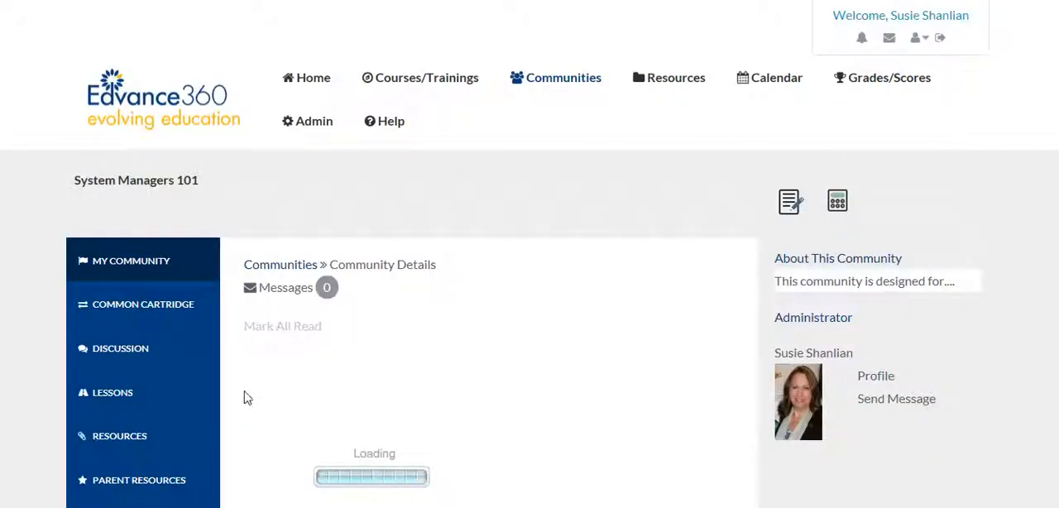
scroll(242, 397, "down", 5)
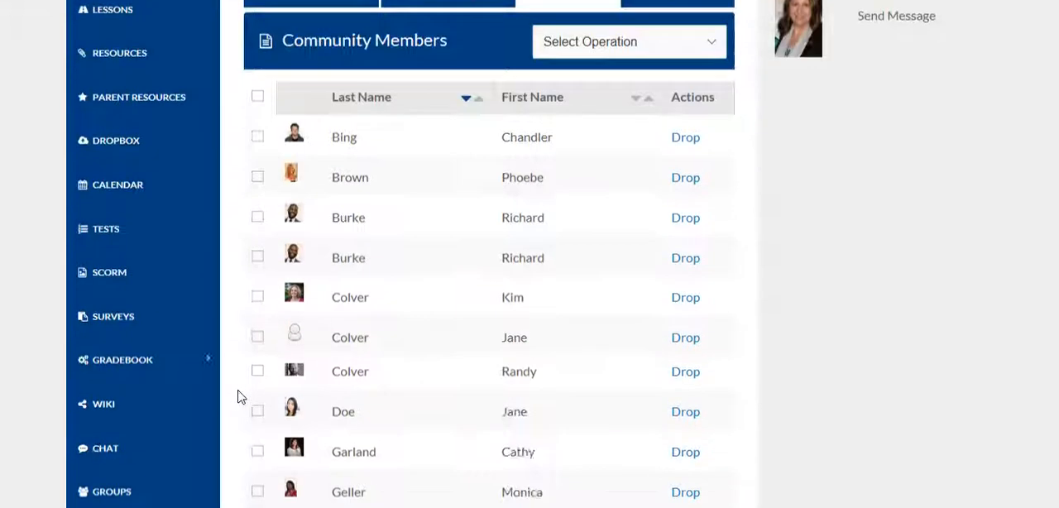
scroll(238, 397, "down", 2)
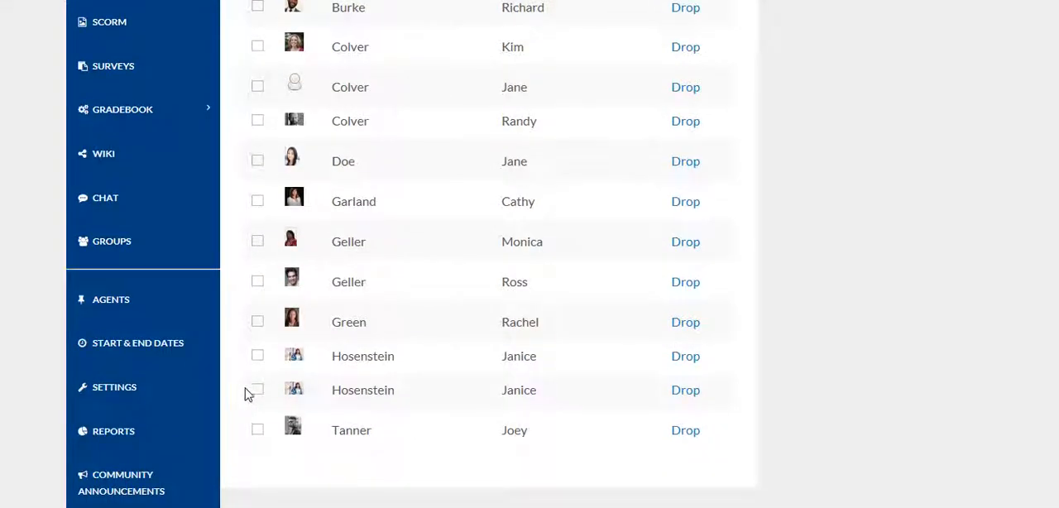
scroll(406, 392, "up", 6)
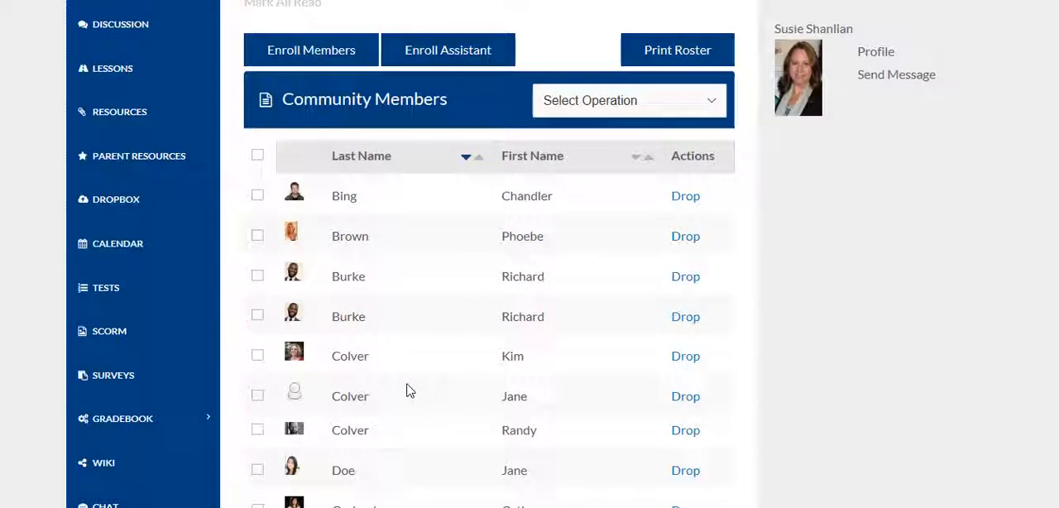